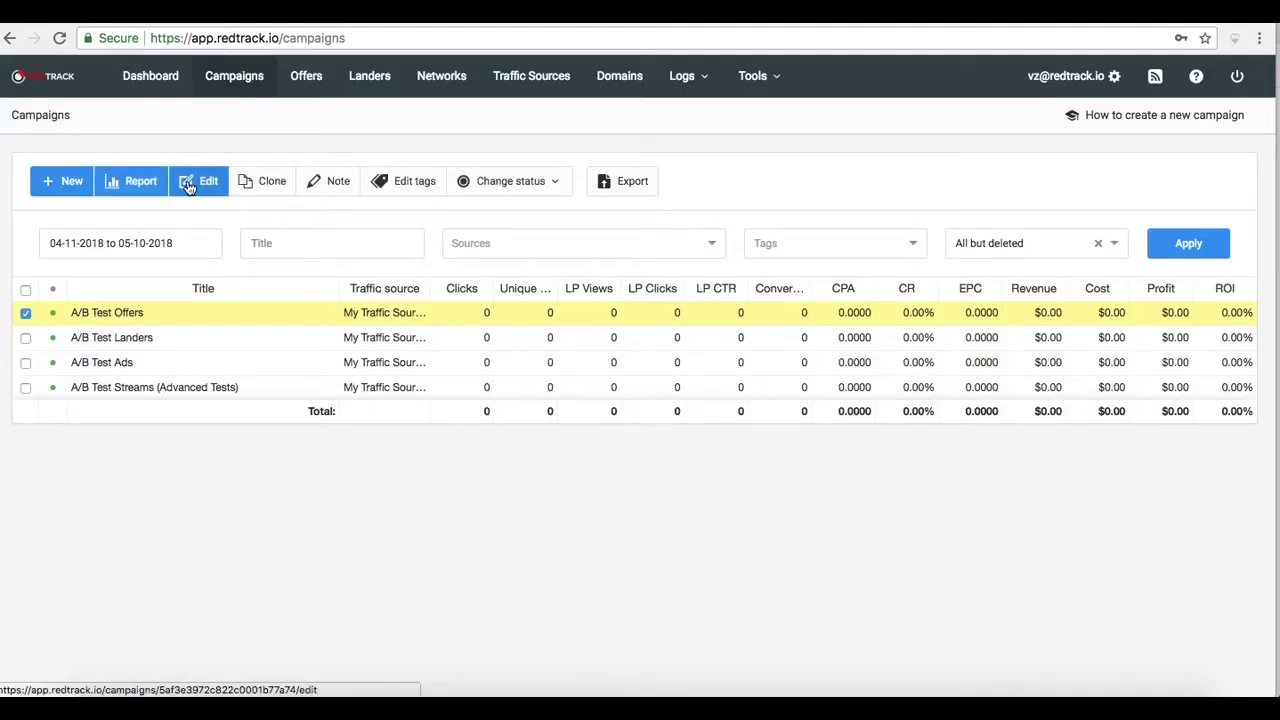
- Open the A/B Test Offers campaign in the editor
left_click(188, 188)
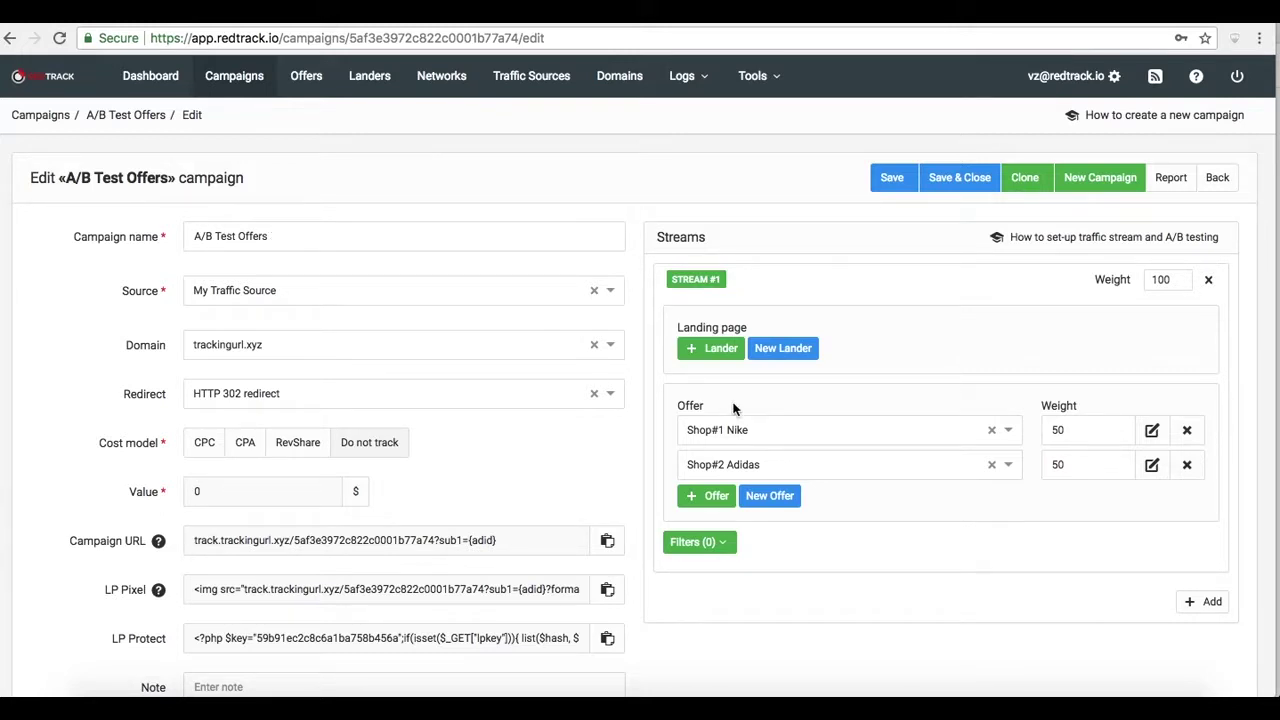
- Leave the A/B Test Offers campaign editor after reviewing its 50/50 offer split
left_click(240, 82)
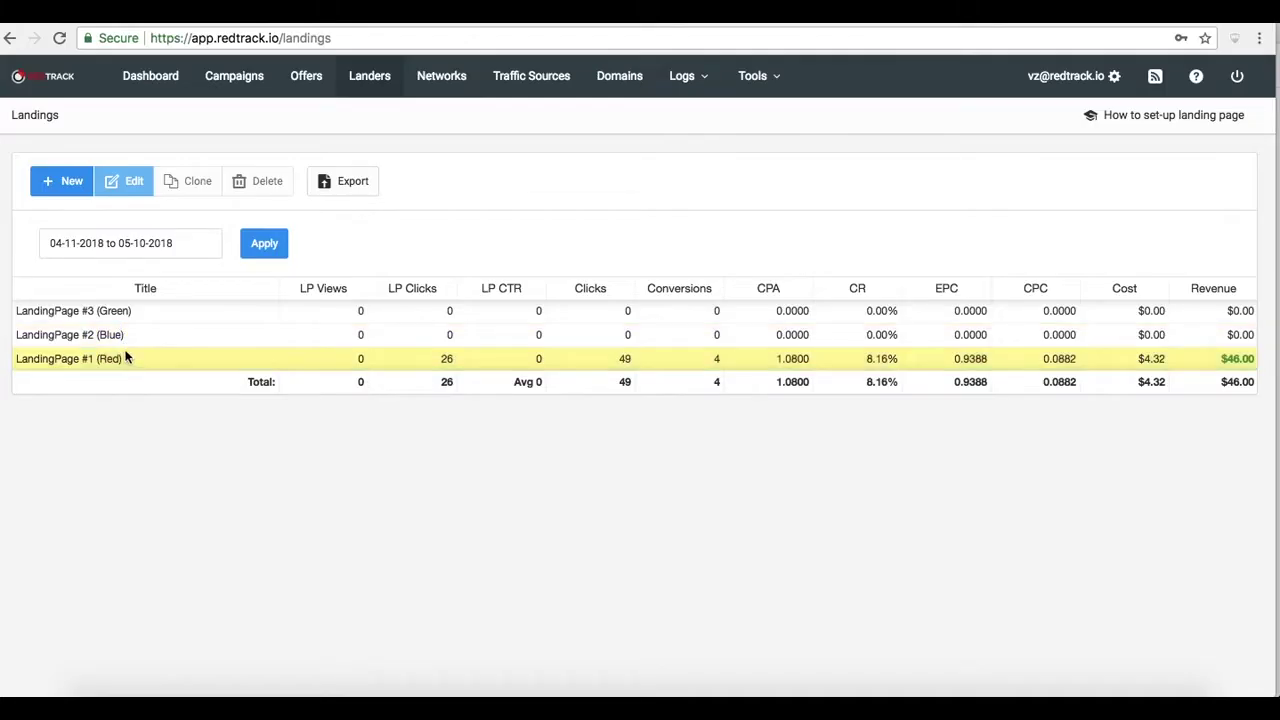
- Return from the Landers page to the campaigns list
left_click(231, 90)
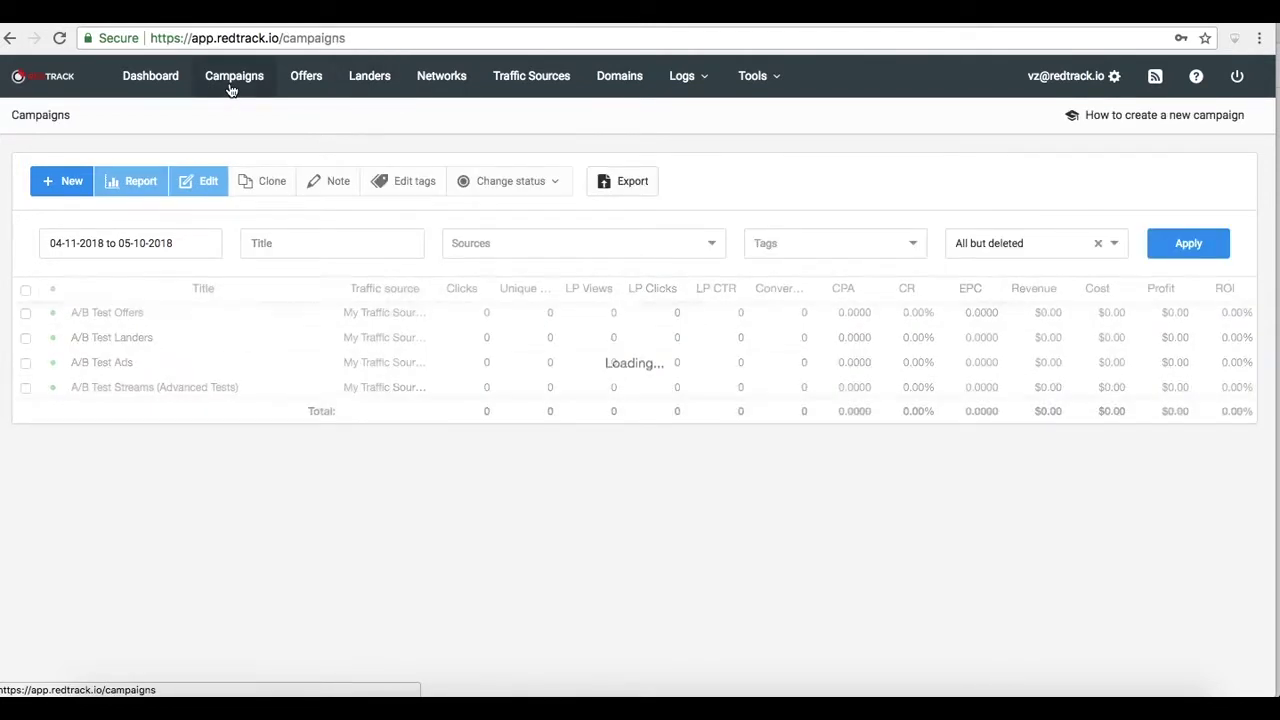
mouse_move(154, 337)
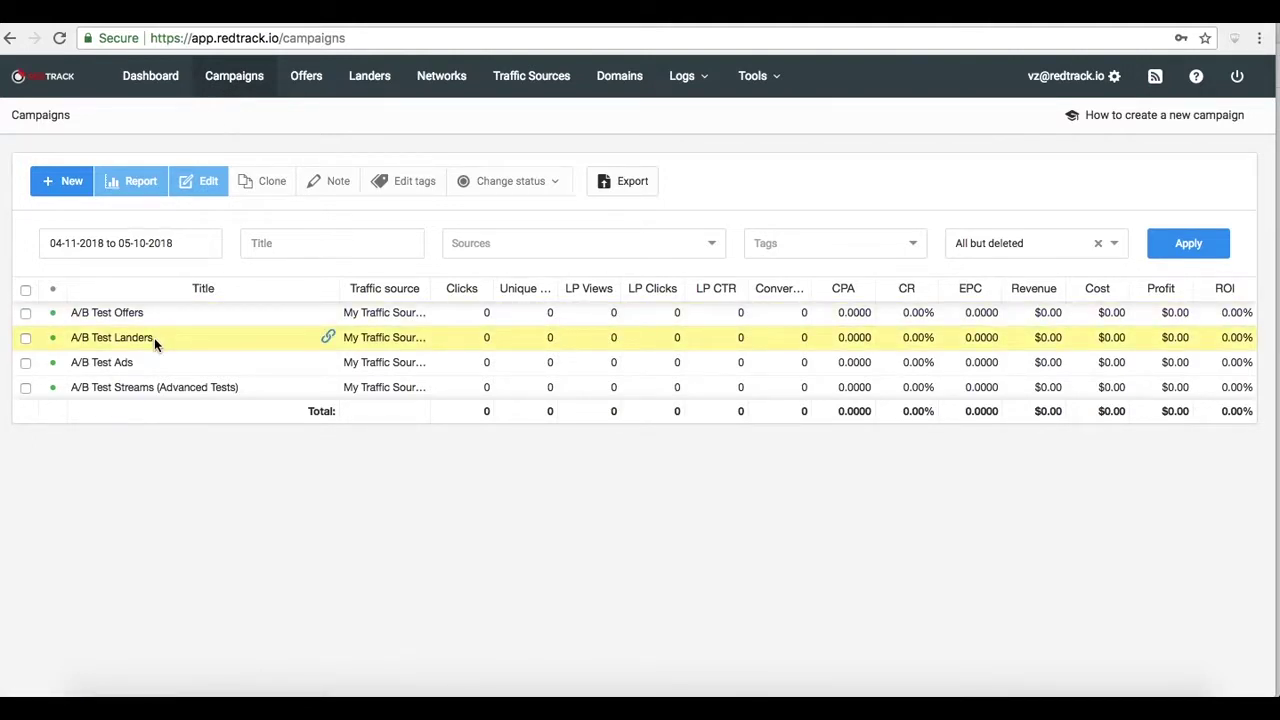
- Open A/B Test Landers for editing and add a third lander slot to its stream
left_click(154, 338)
left_click(205, 193)
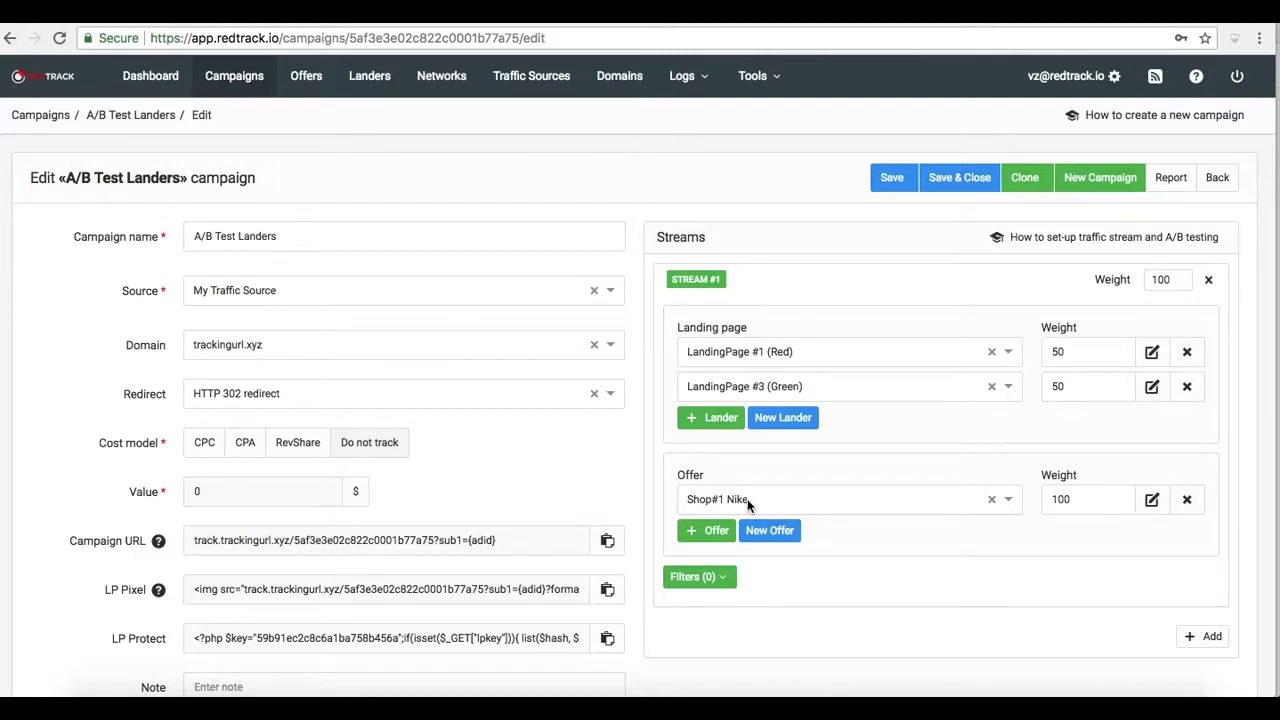
left_click(728, 418)
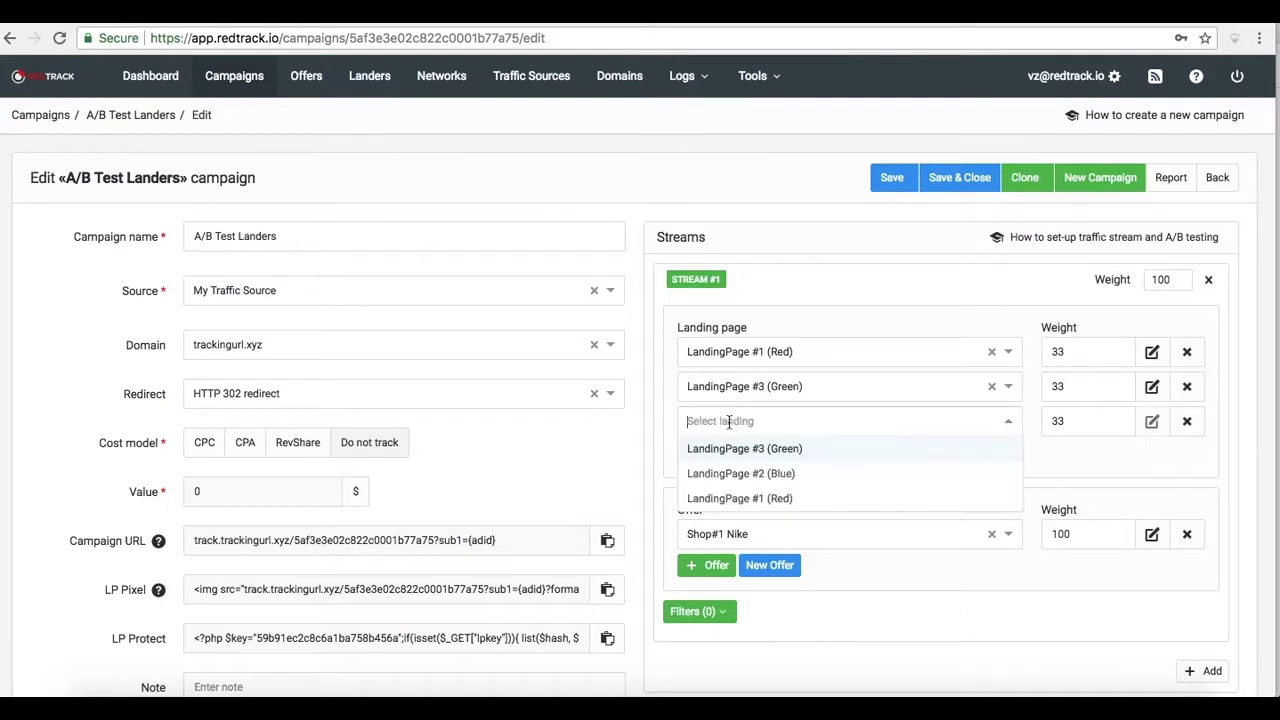
- Fill the third lander with LandingPage #2 (Blue) and add Shop#2 Adidas as second offer
left_click(750, 474)
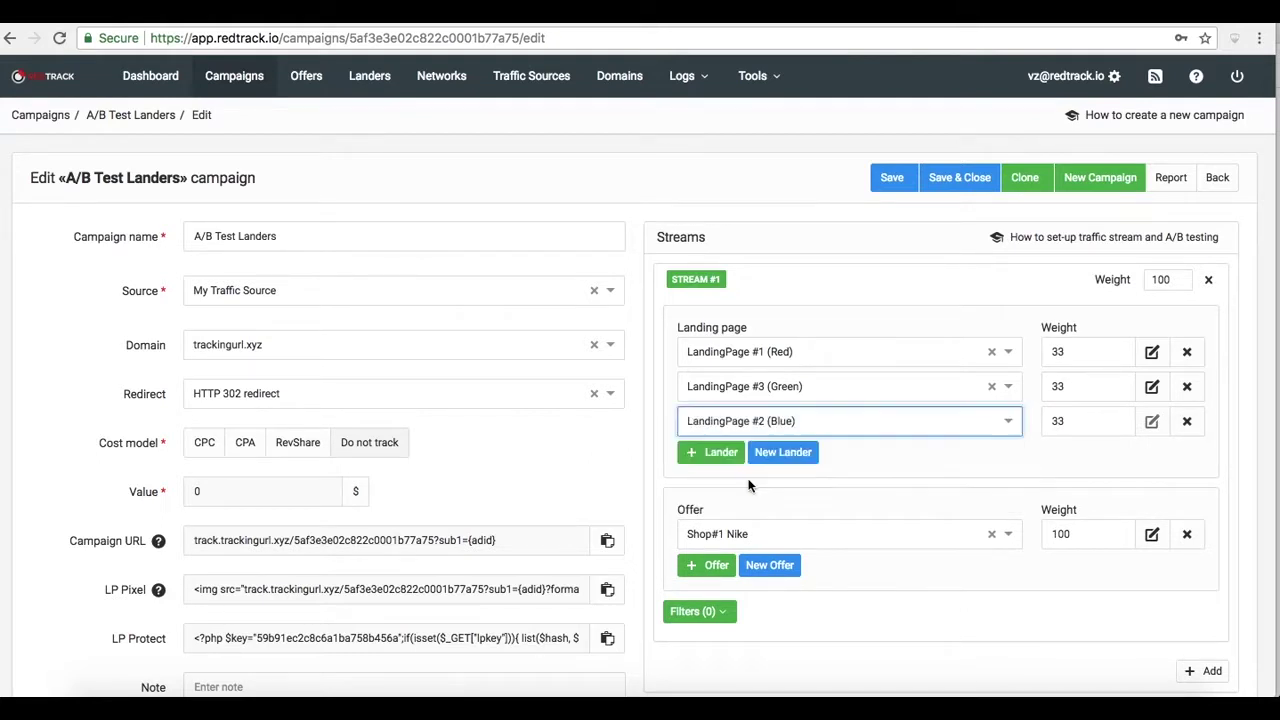
left_click(727, 569)
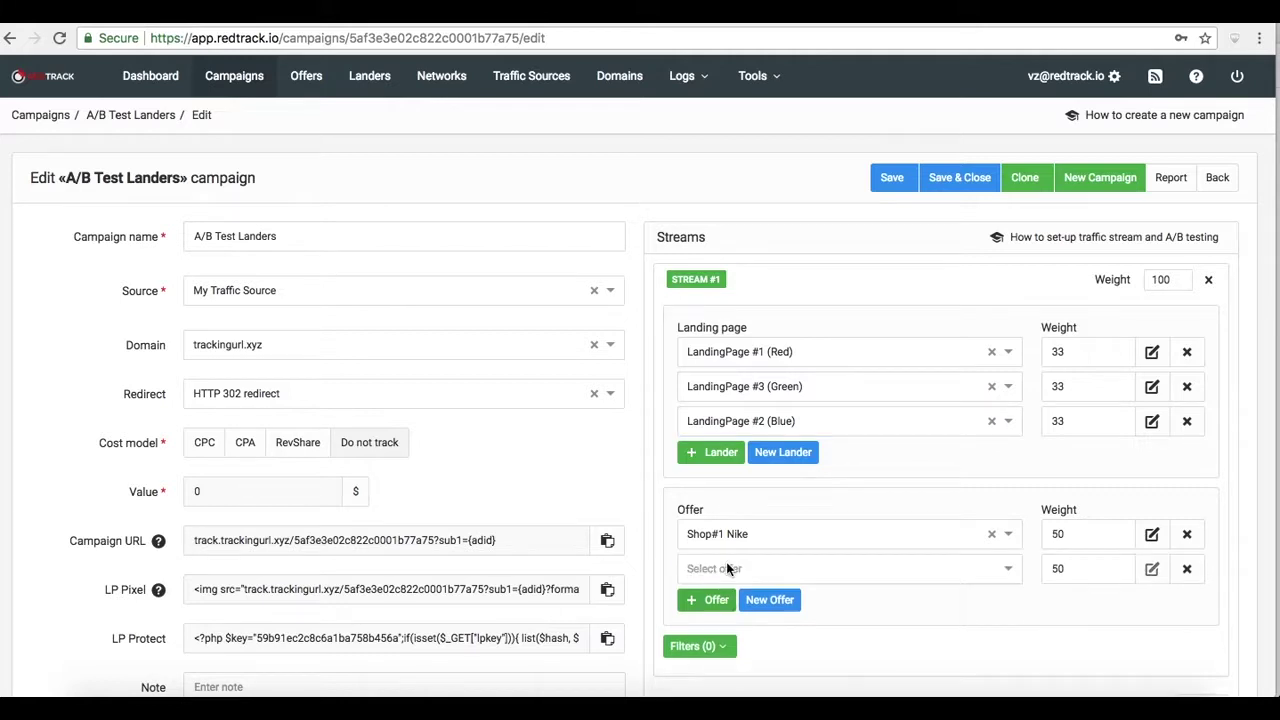
left_click(728, 570)
left_click(737, 619)
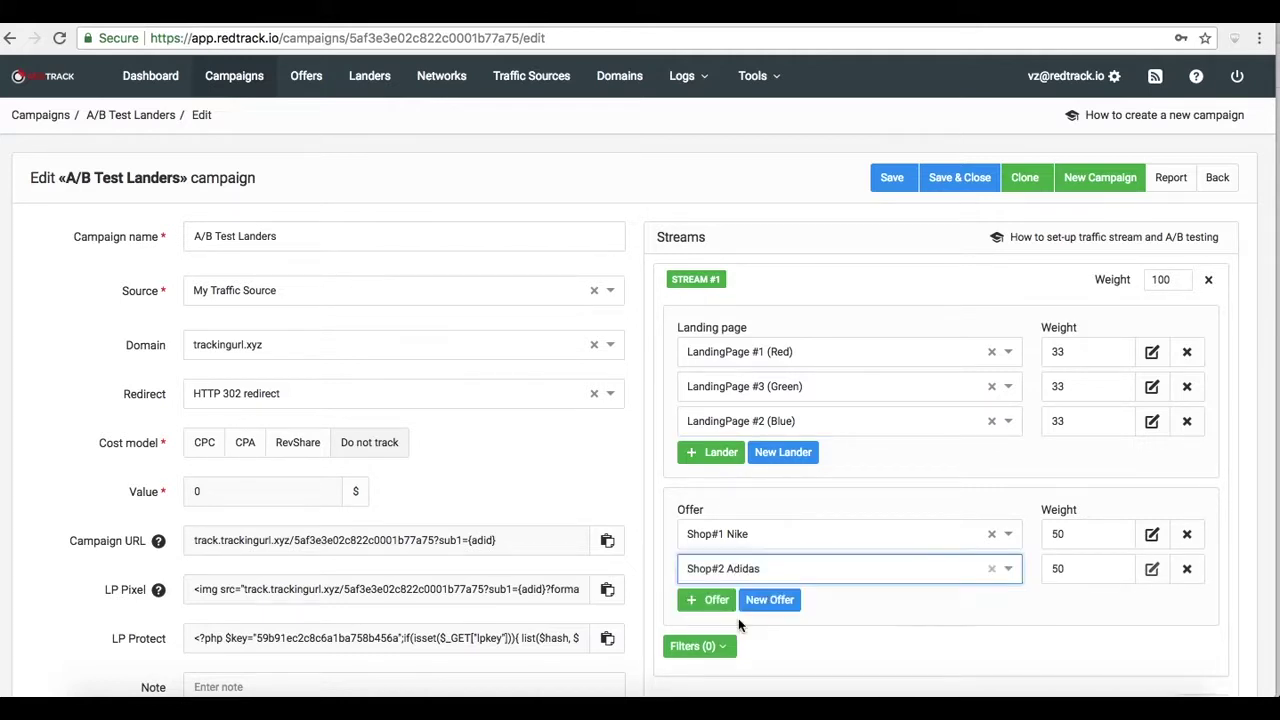
left_click(841, 615)
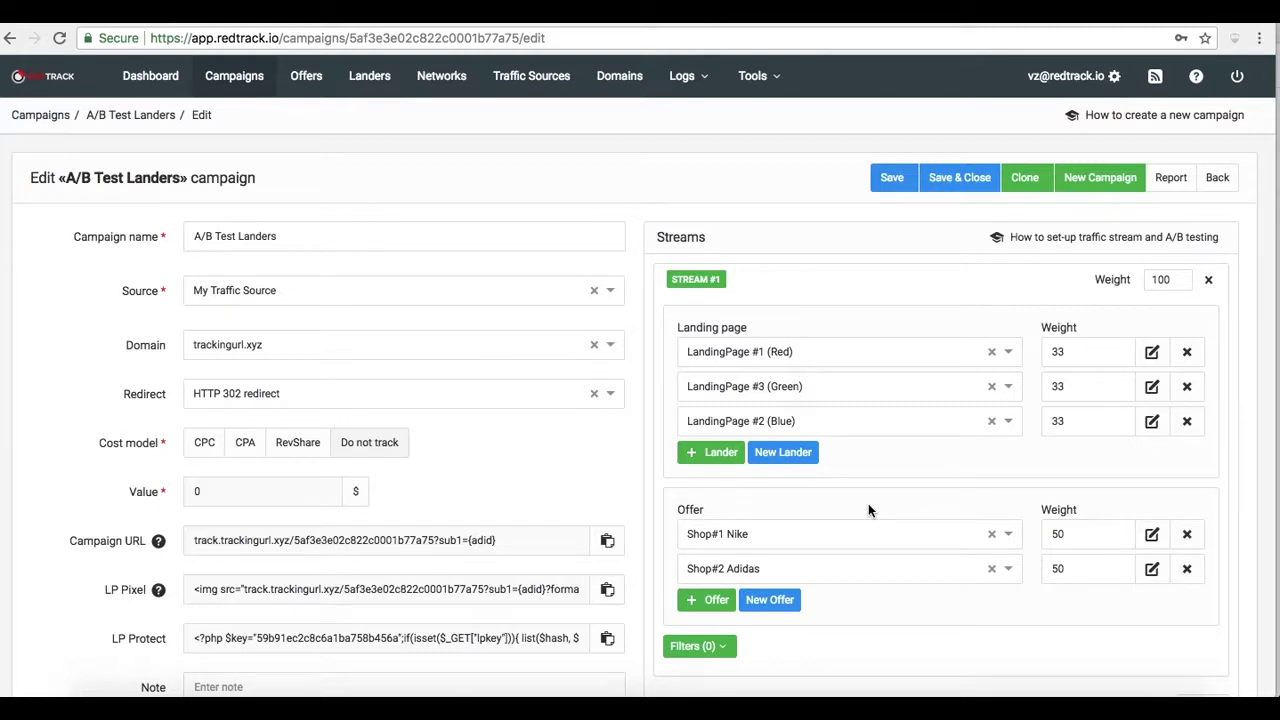
left_click(250, 78)
- Check My Traffic Source passes {adid} as Sub1, then select the A/B Test Ads campaign
left_click(675, 189)
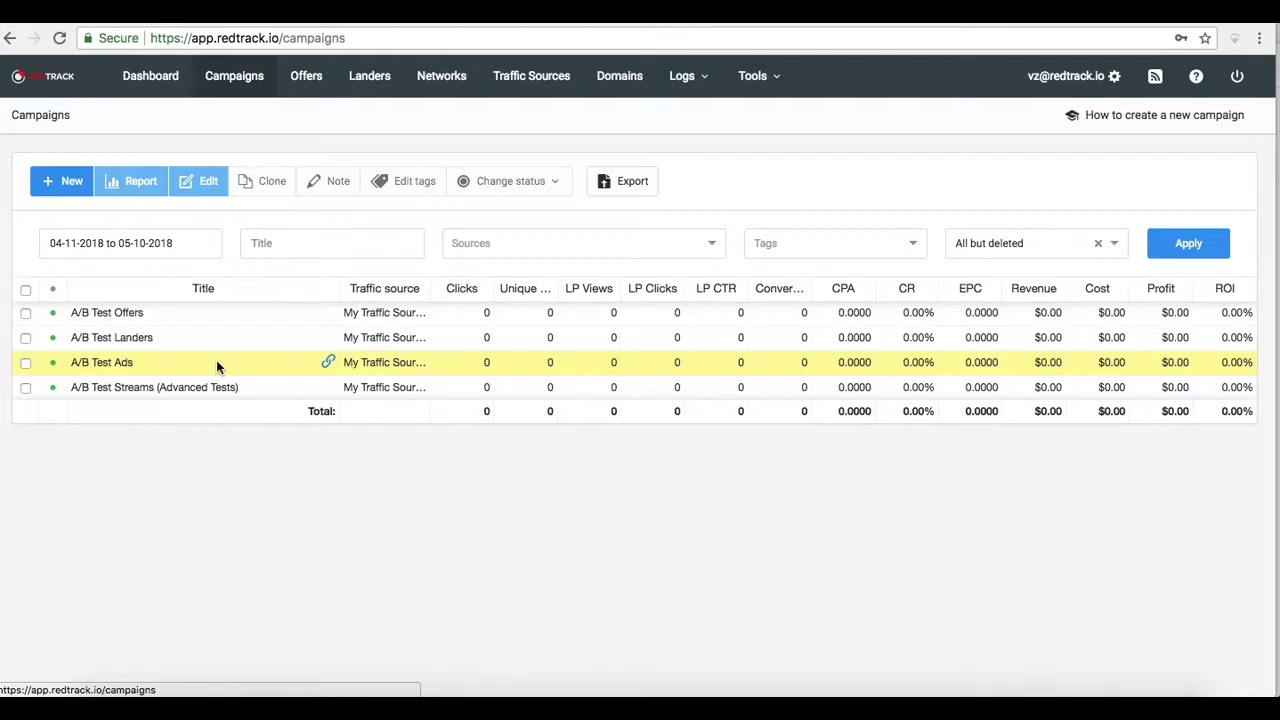
left_click(529, 90)
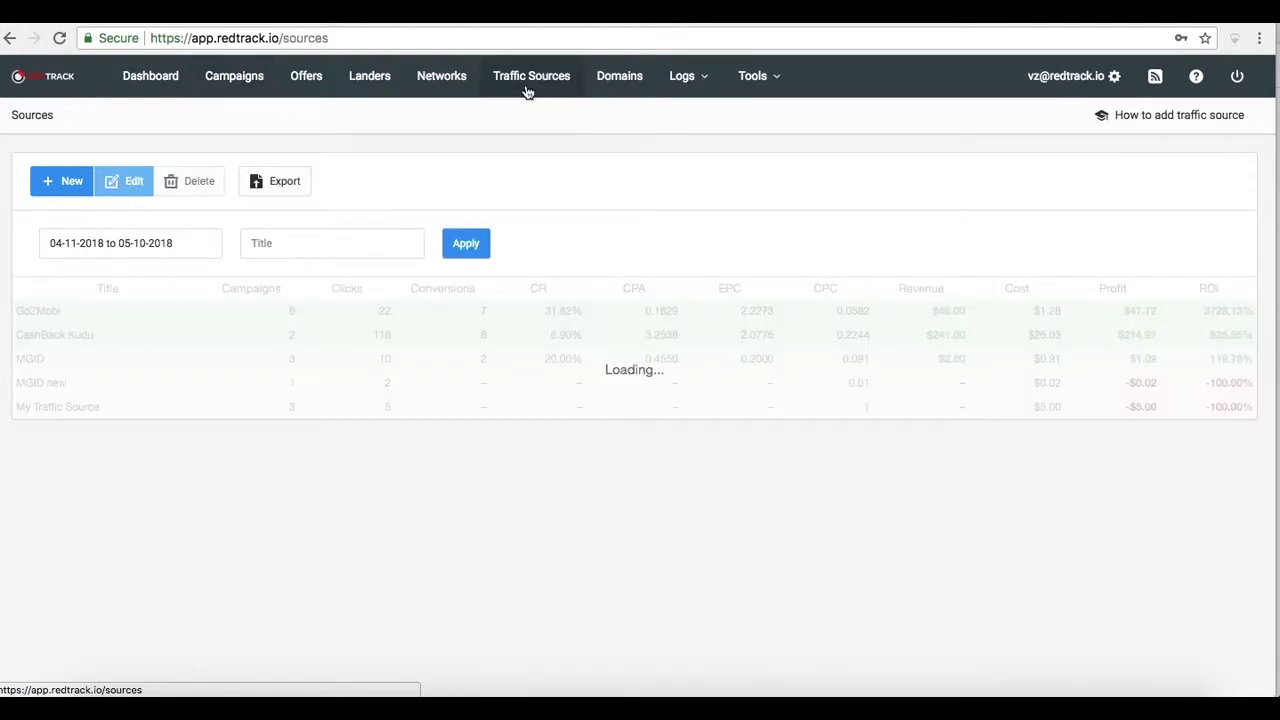
left_click(95, 409)
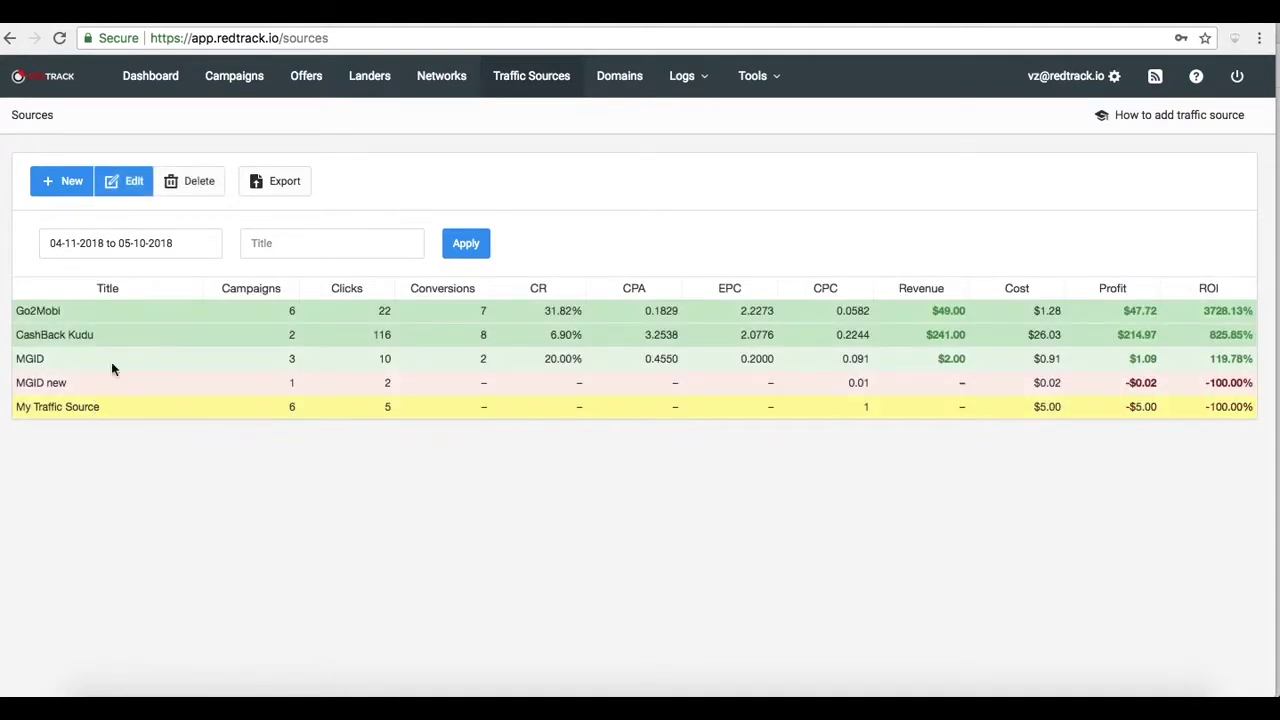
left_click(129, 182)
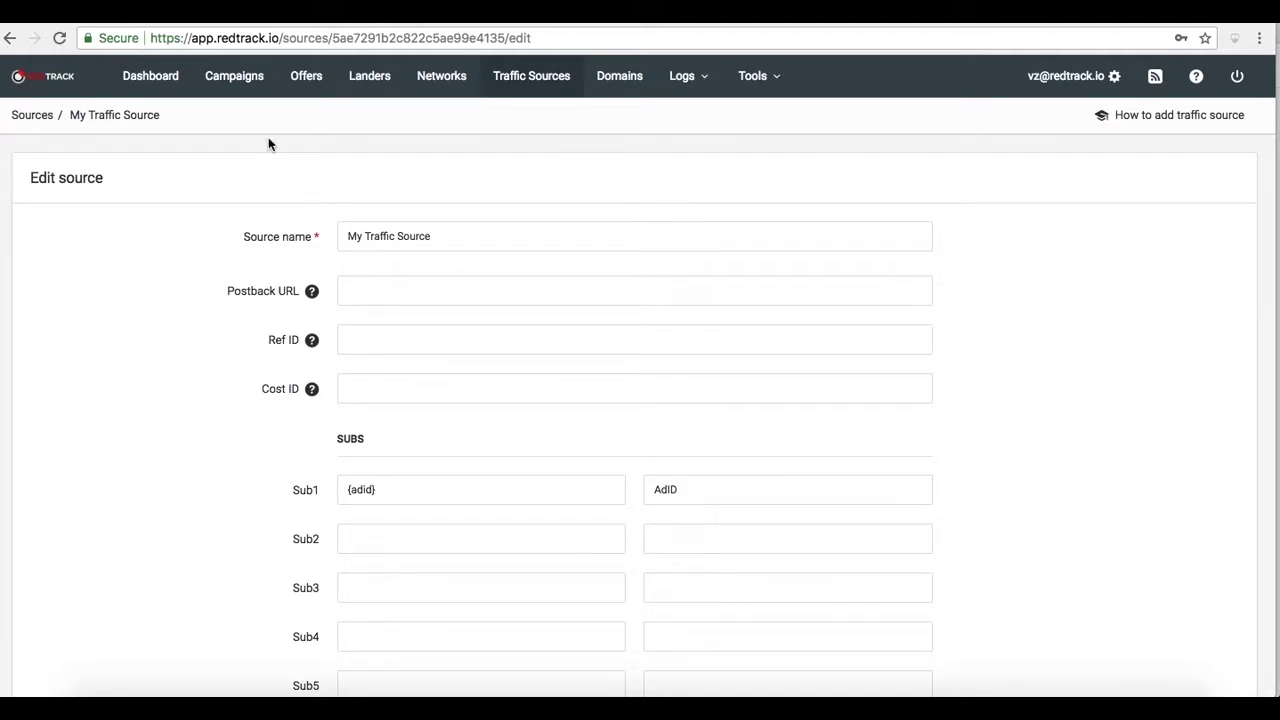
left_click(241, 85)
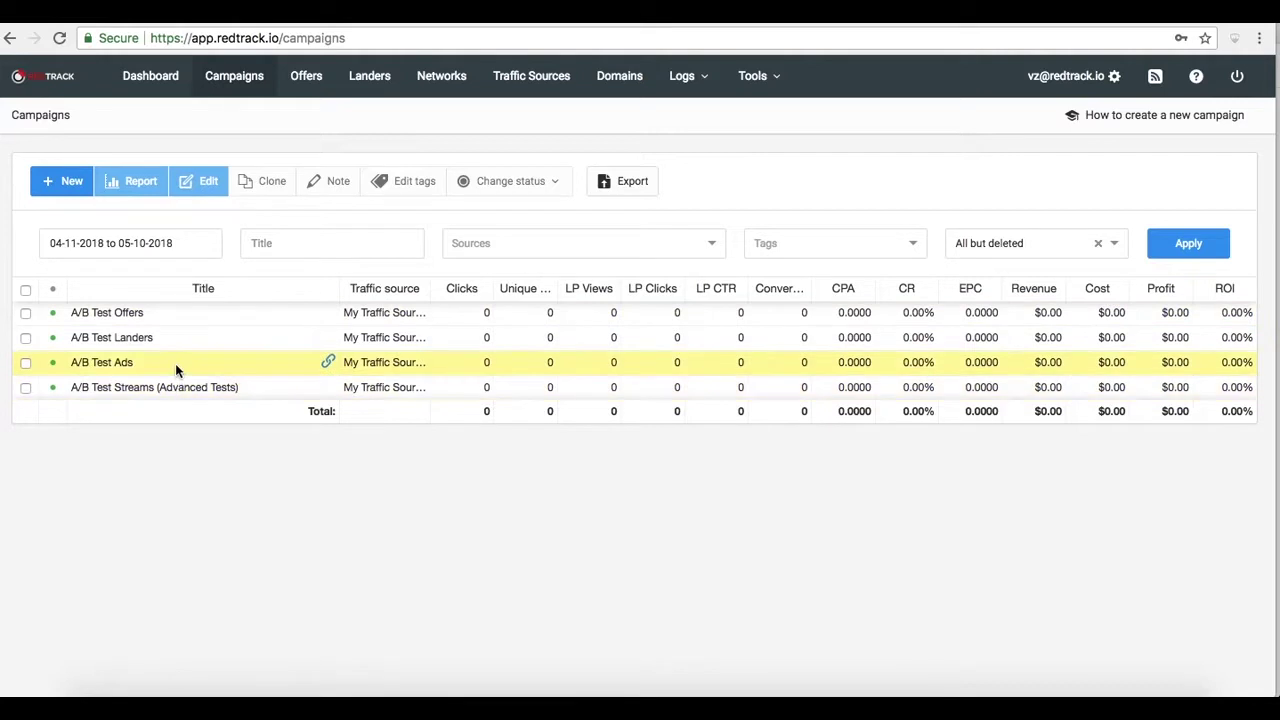
left_click(175, 363)
- Open A/B Test Ads for editing and copy its campaign URL
left_click(199, 190)
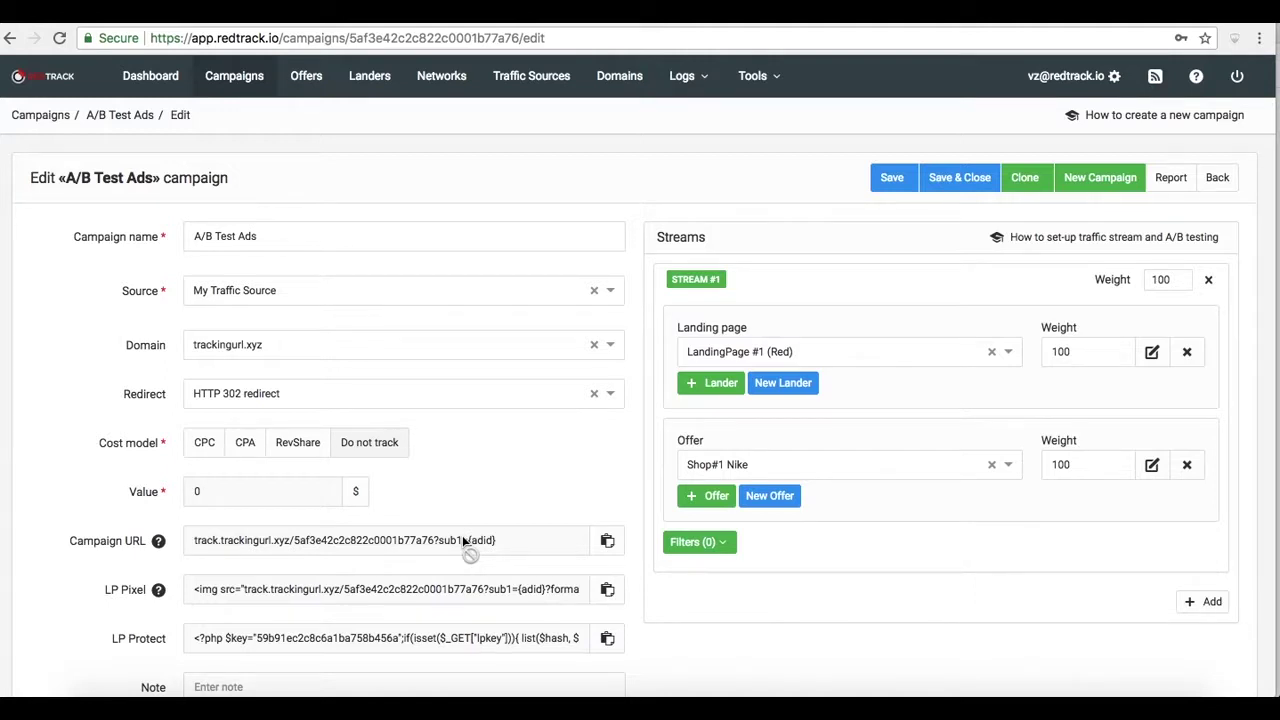
left_click(607, 542)
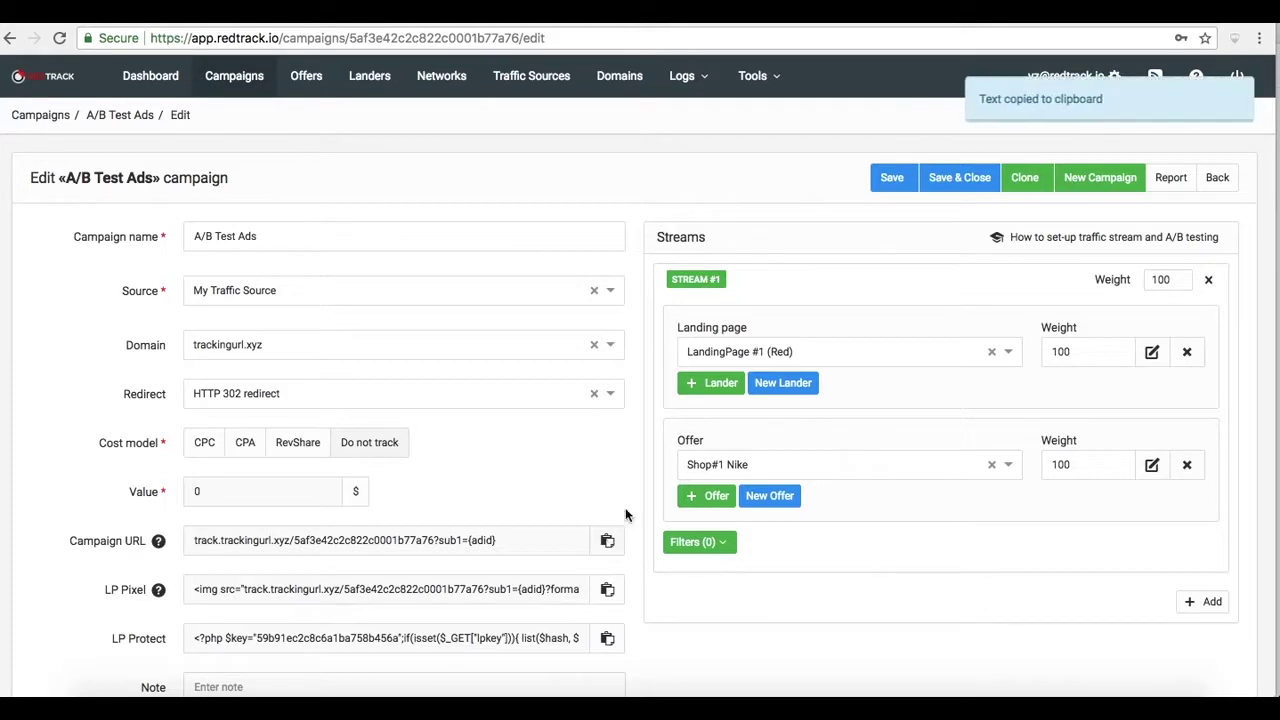
- In a new tab, visit the tracking URL with sub1=creative1 and follow the landing page to the offer
key("ctrl+t")
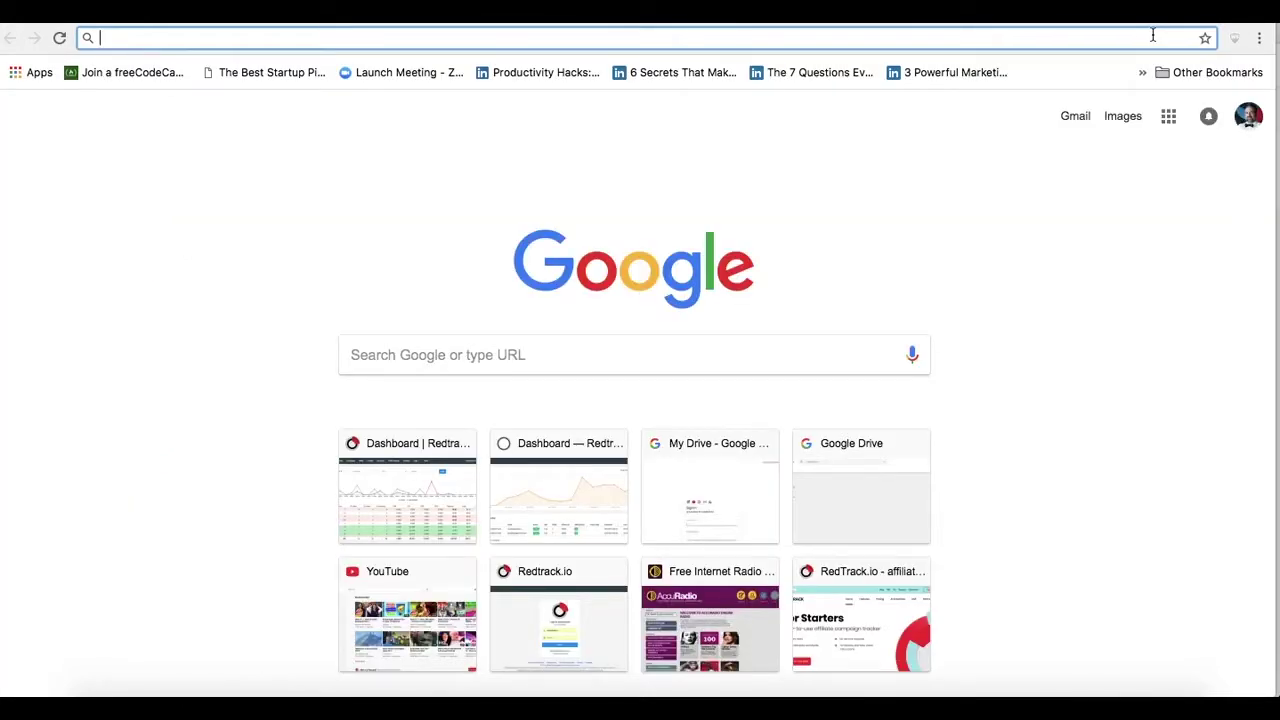
key("ctrl+v")
key("BackSpace")
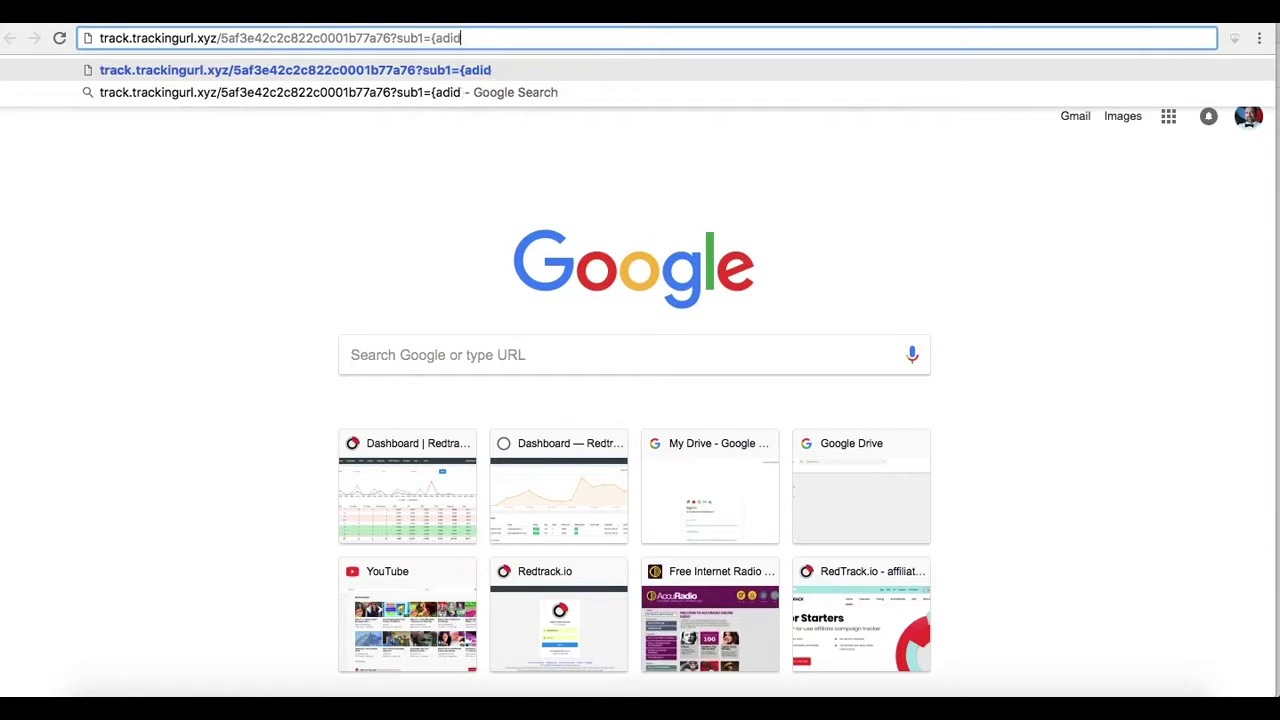
key("BackSpace")
key("BackSpace")
key("BackSpace")
key("BackSpace")
type("creat")
type("ive1")
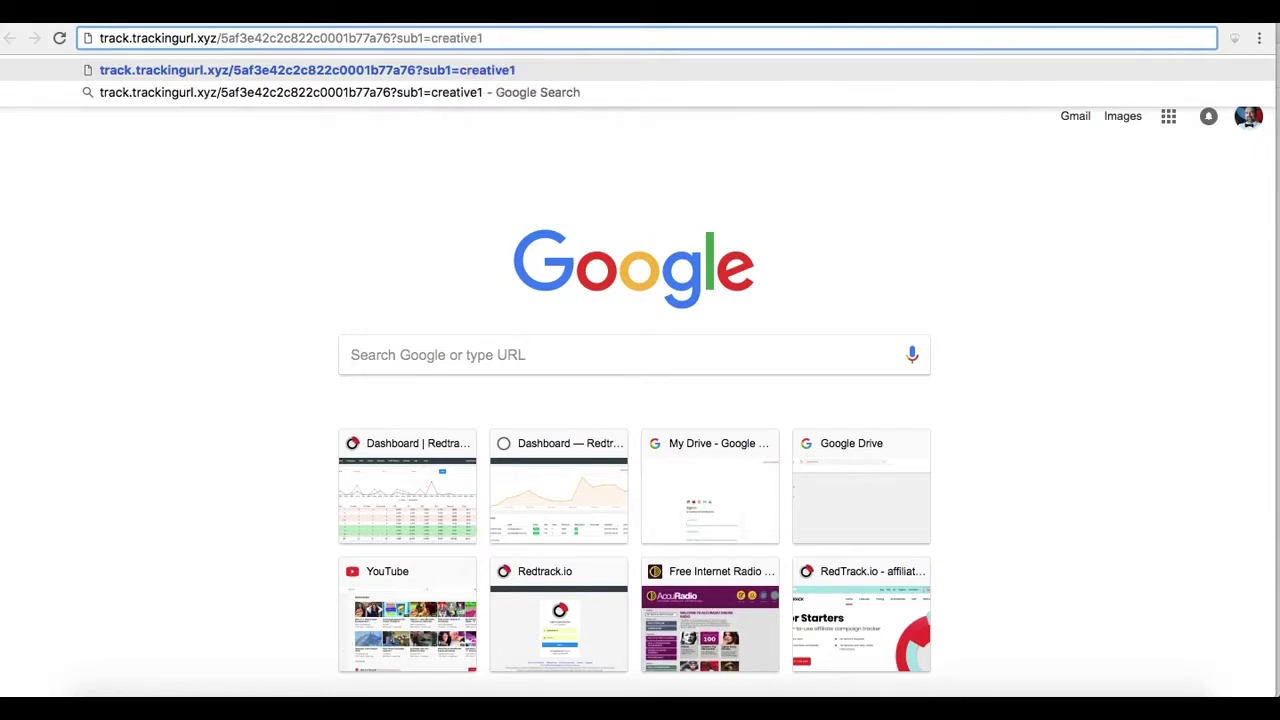
key("Return")
left_click(187, 118)
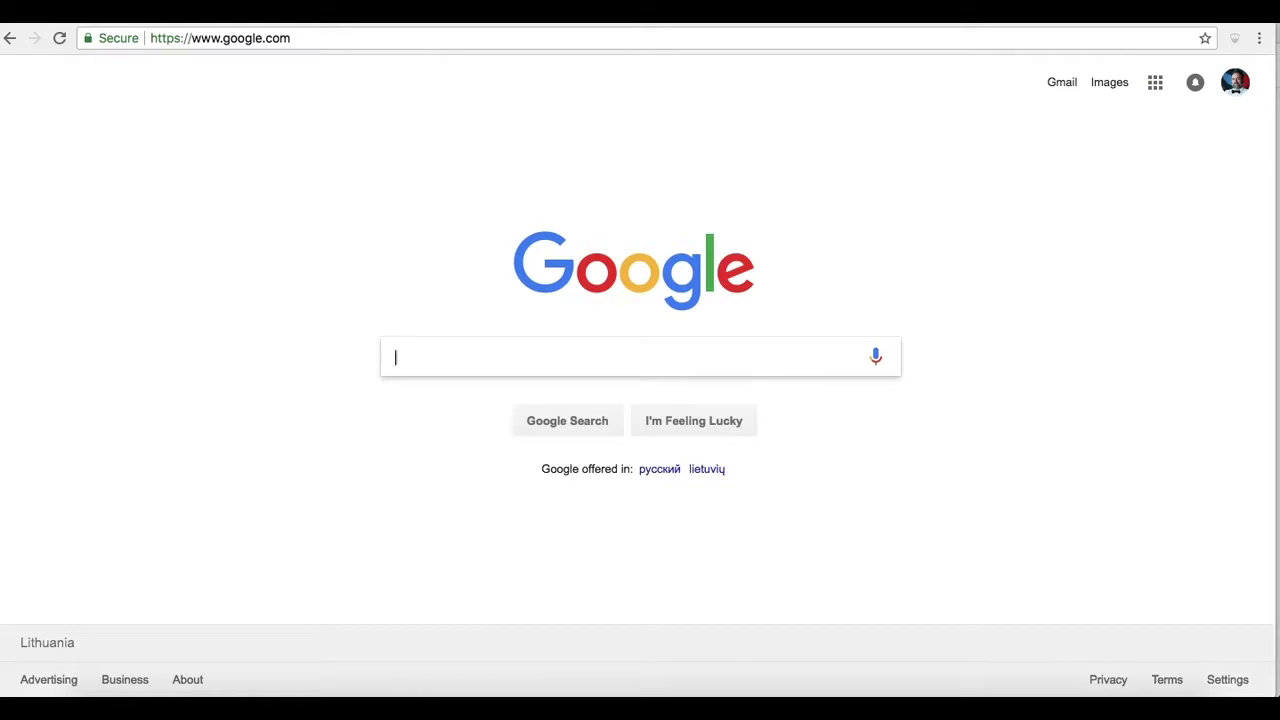
- Revisit the tracking URL with a second creative value and click through Landing Page #1 to the offer
left_click(1010, 44)
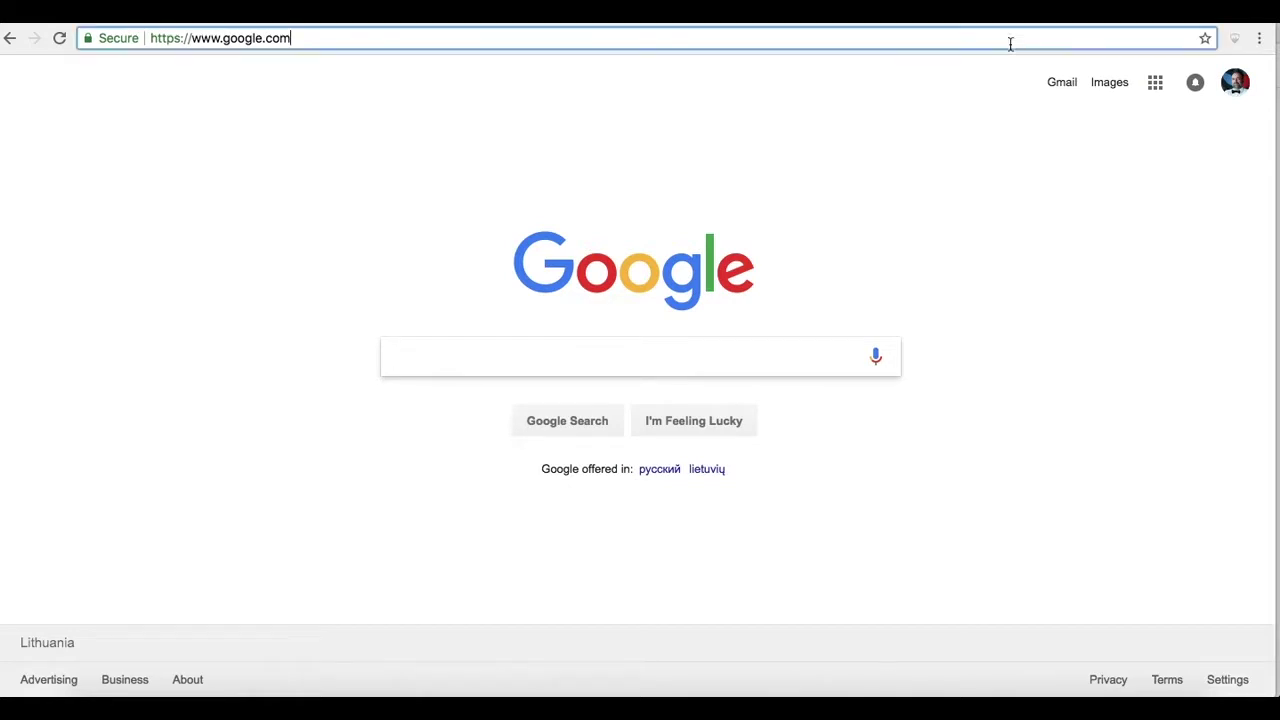
key("ctrl+a")
key("ctrl+v")
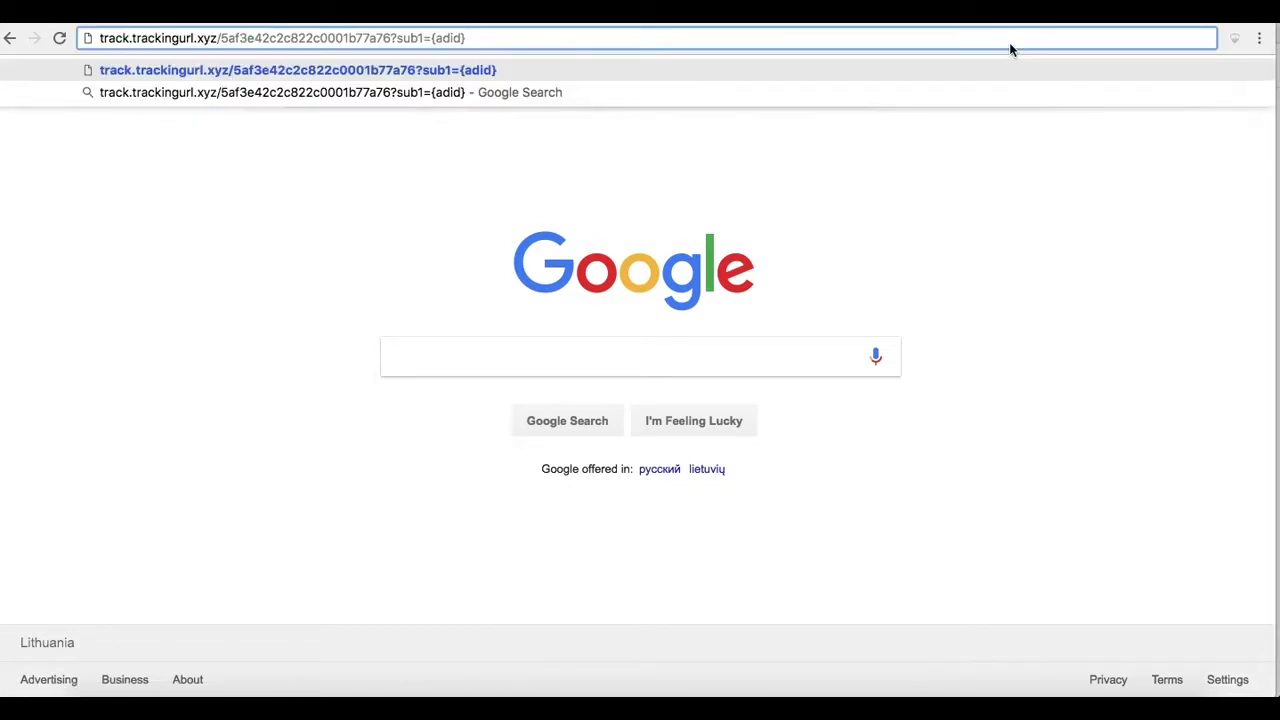
key("BackSpace")
key("BackSpace")
key("BackSpace")
key("BackSpace")
key("BackSpace")
key("BackSpace")
type("cr")
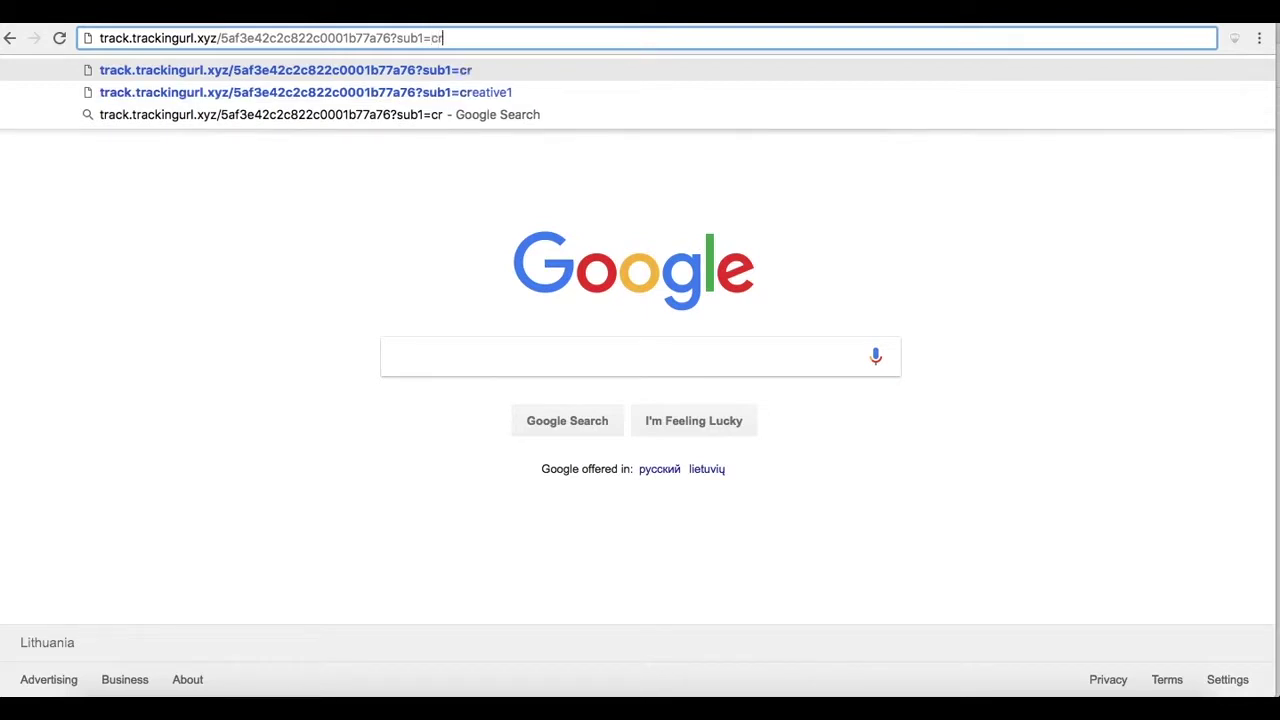
type("eative1")
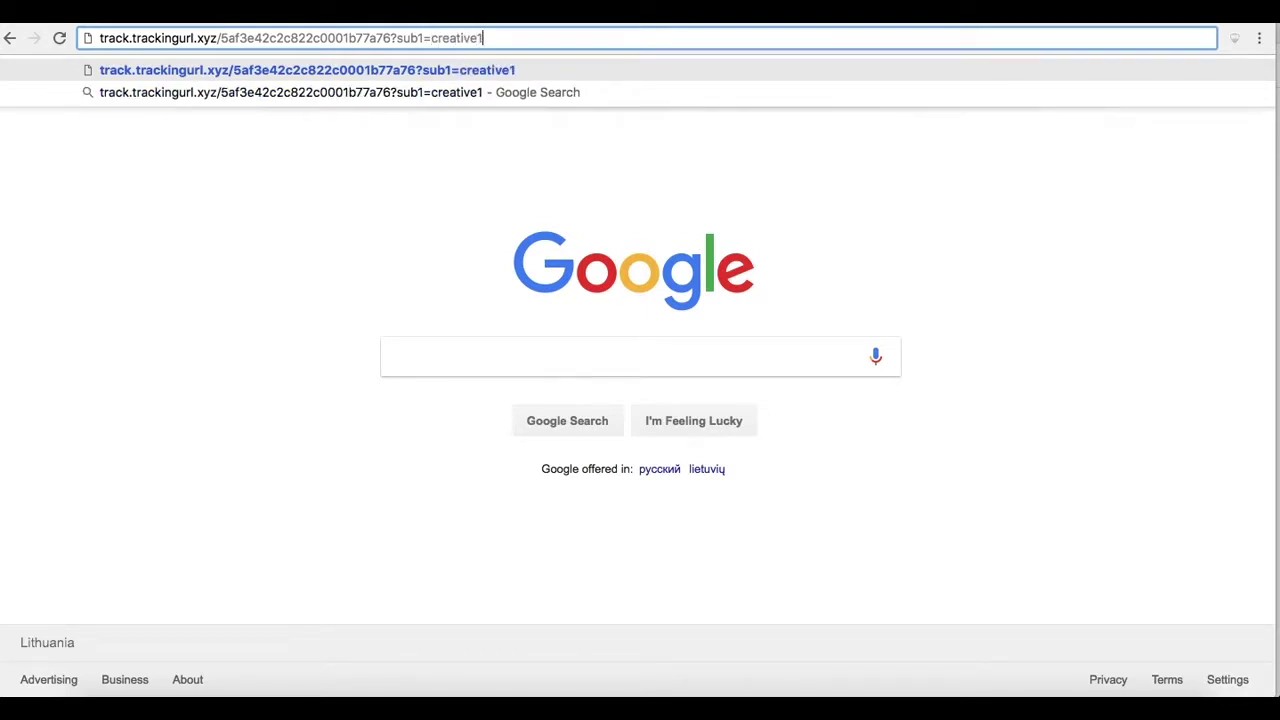
key("BackSpace")
key("Return")
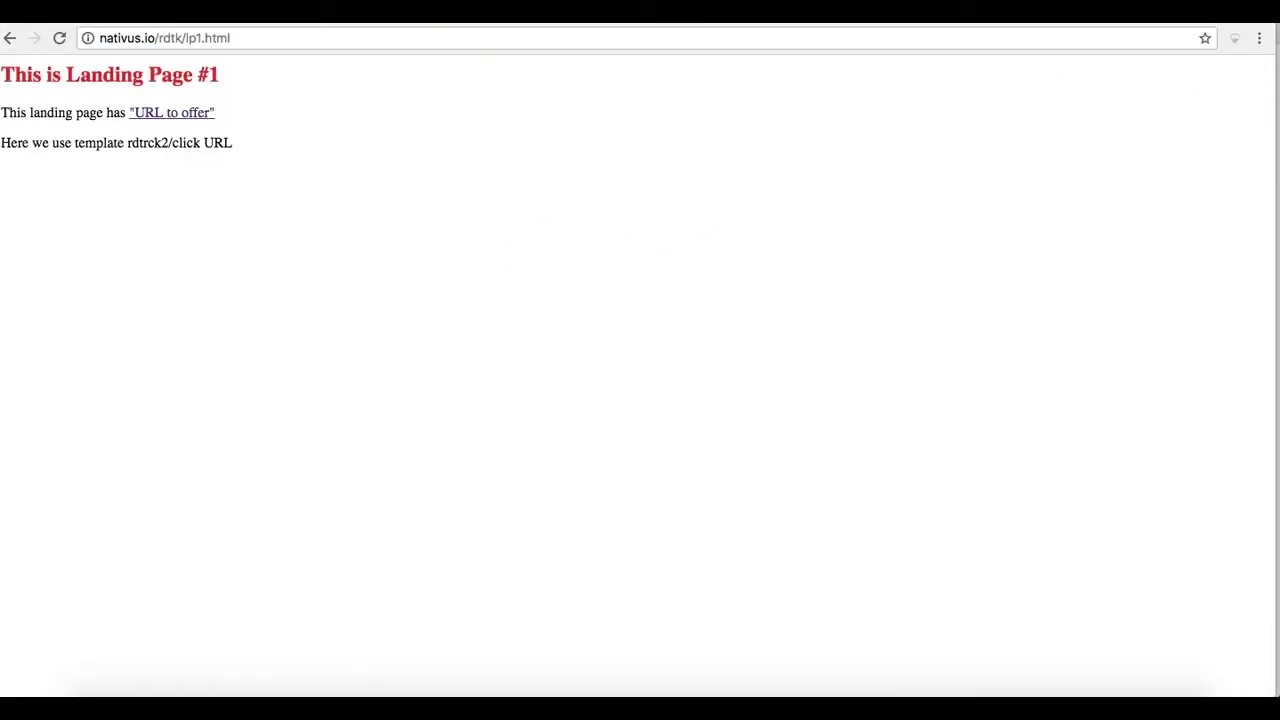
left_click(168, 113)
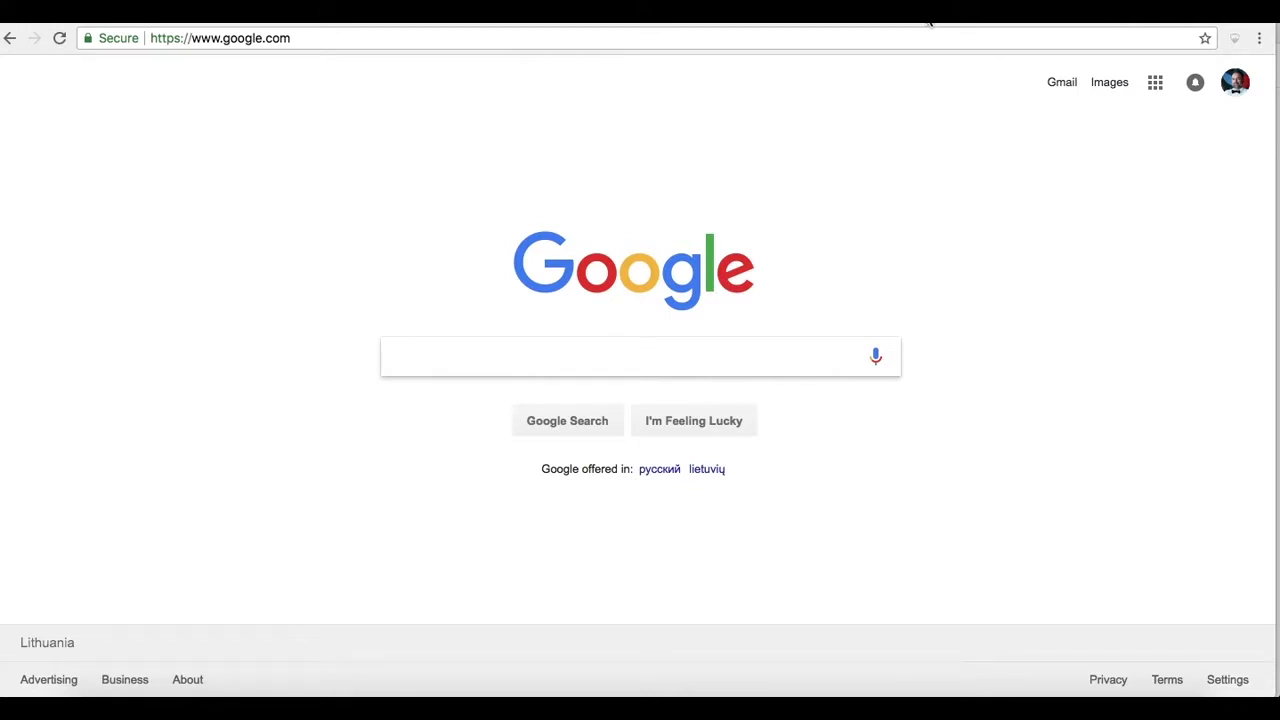
- Reload RedTrack's campaigns list and select A/B Test Ads, now showing 2 clicks
left_click(790, 24)
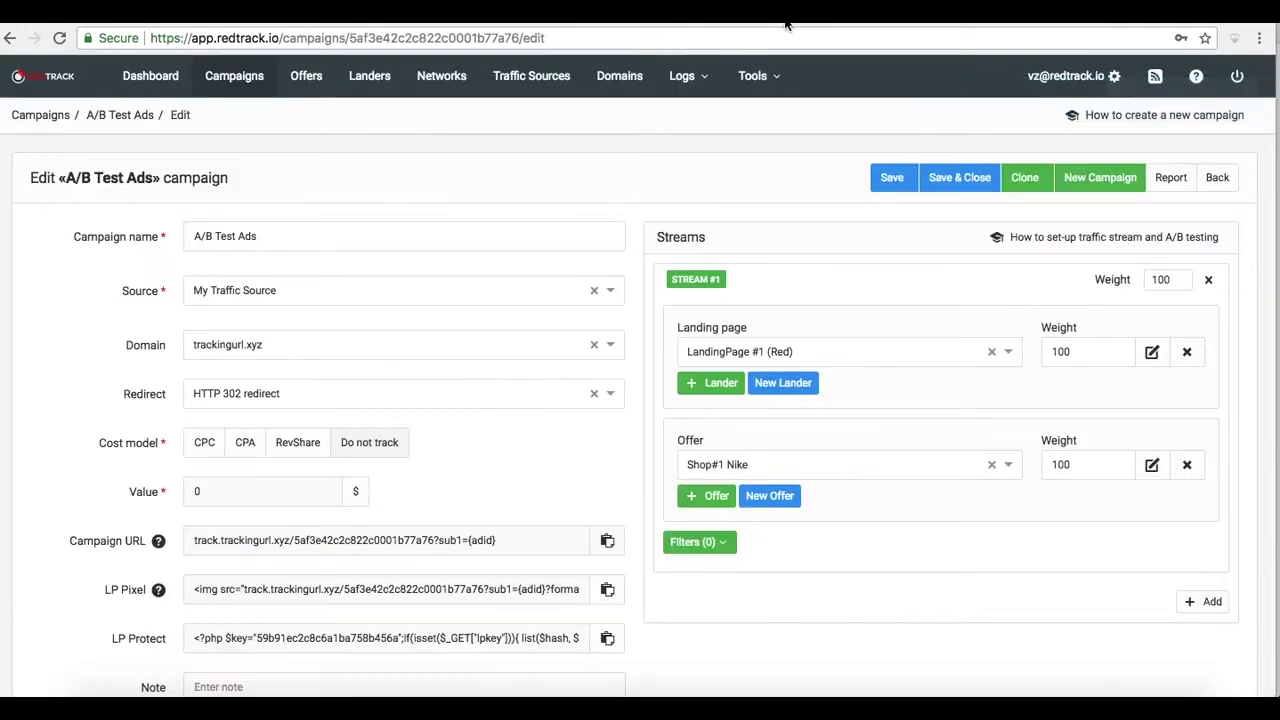
left_click(230, 78)
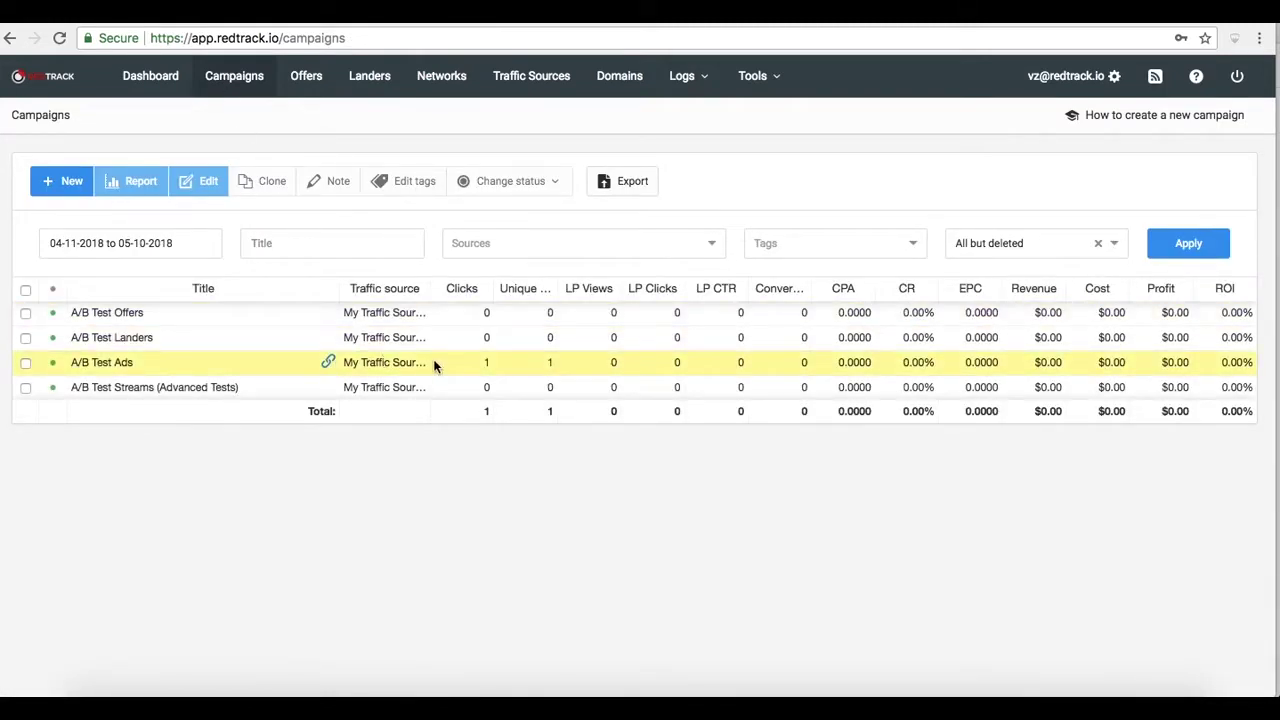
right_click(418, 483)
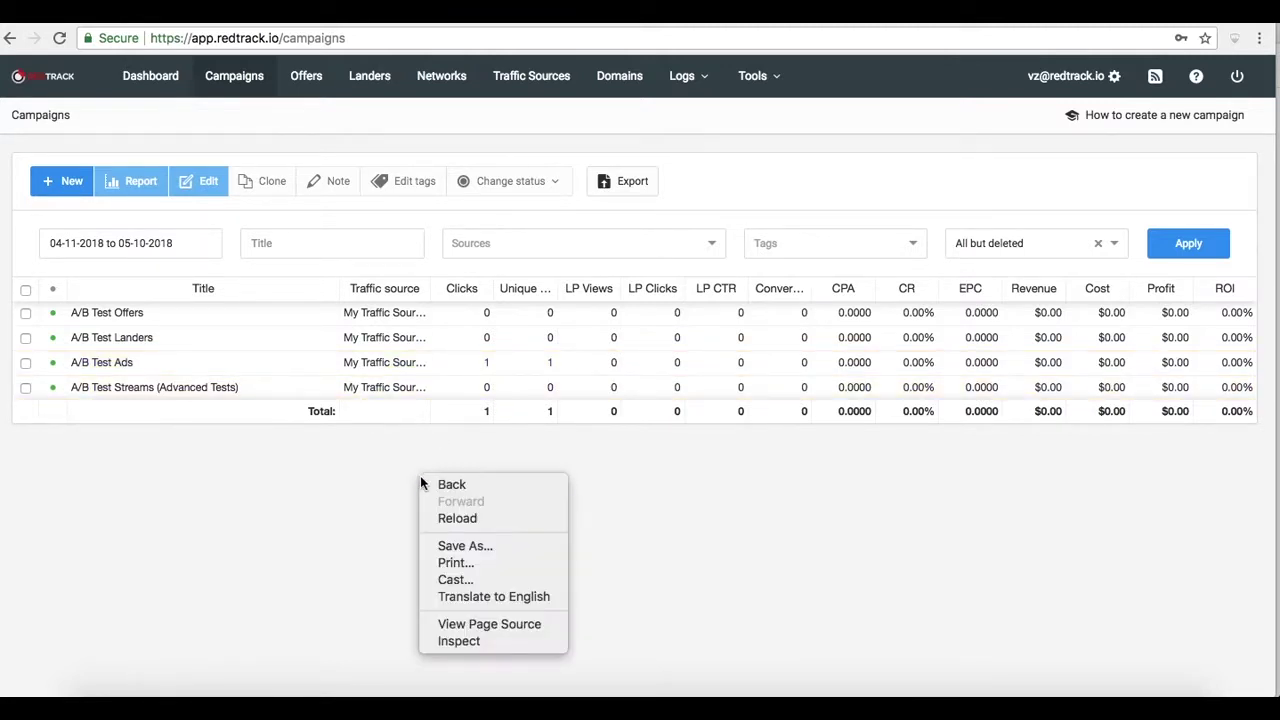
left_click(457, 520)
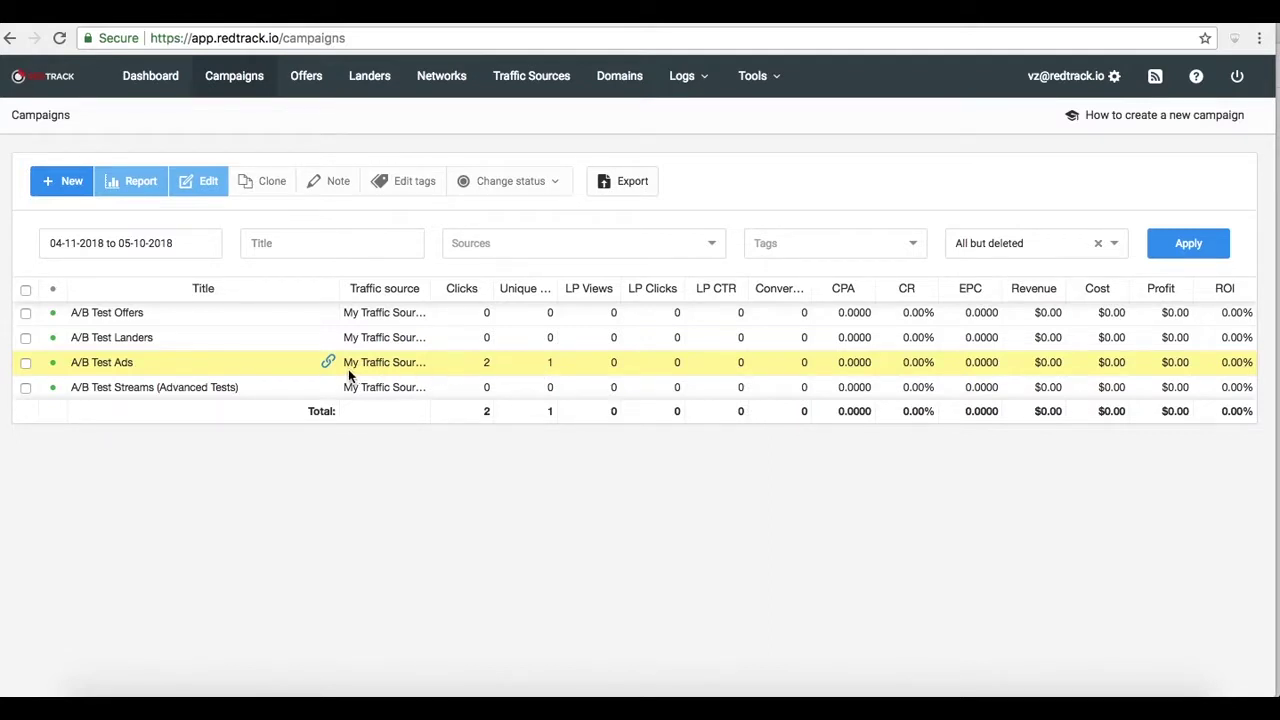
left_click(242, 363)
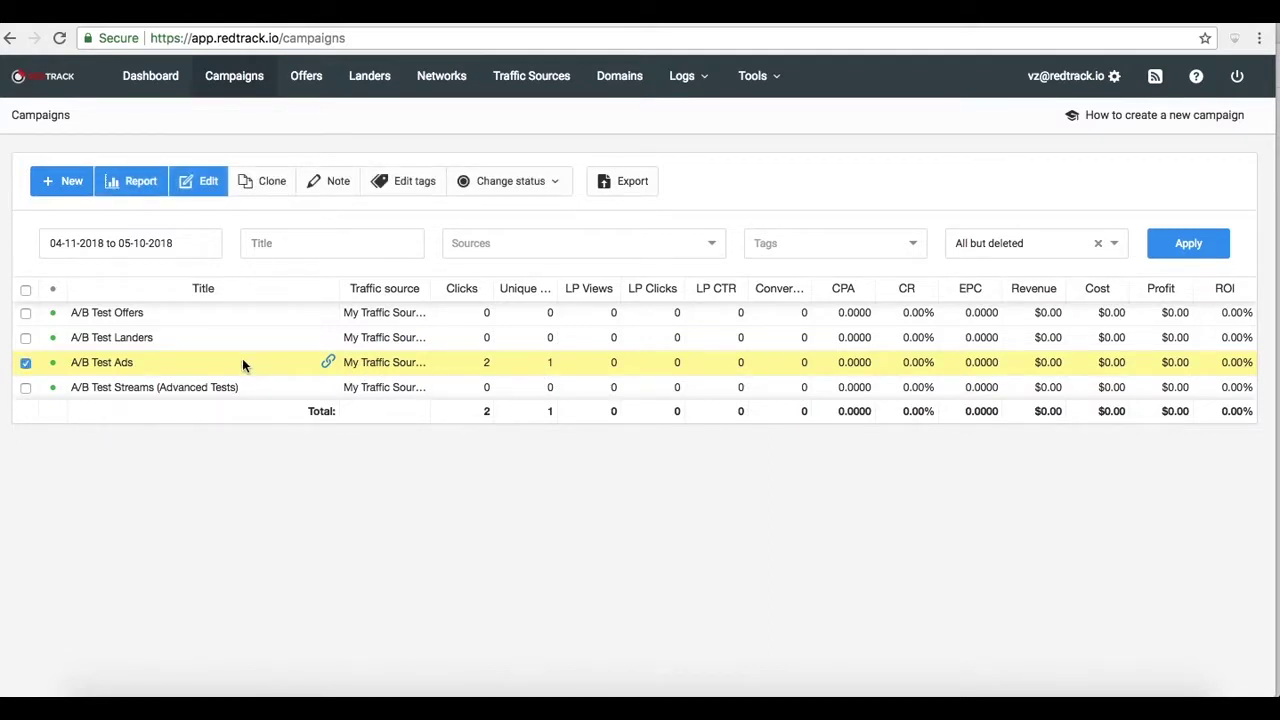
- Open the A/B Test Ads report, remove the Date grouping and group by Sub1
left_click(140, 360)
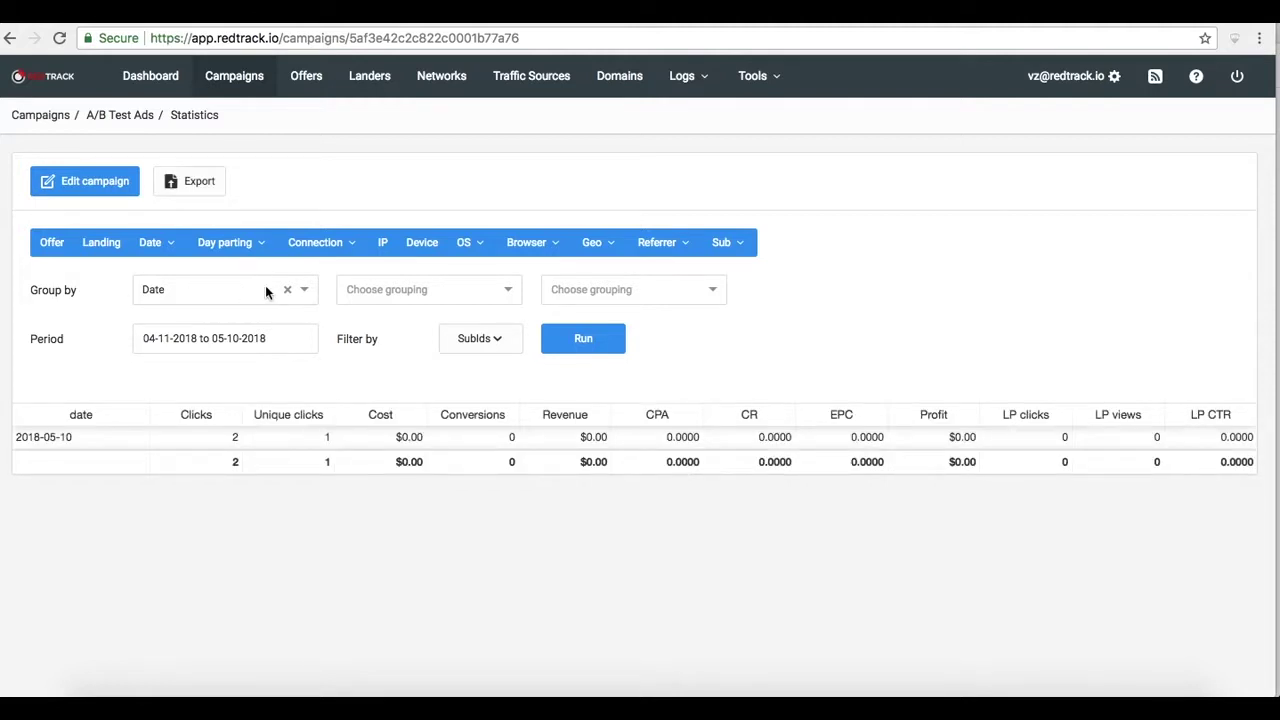
left_click(304, 292)
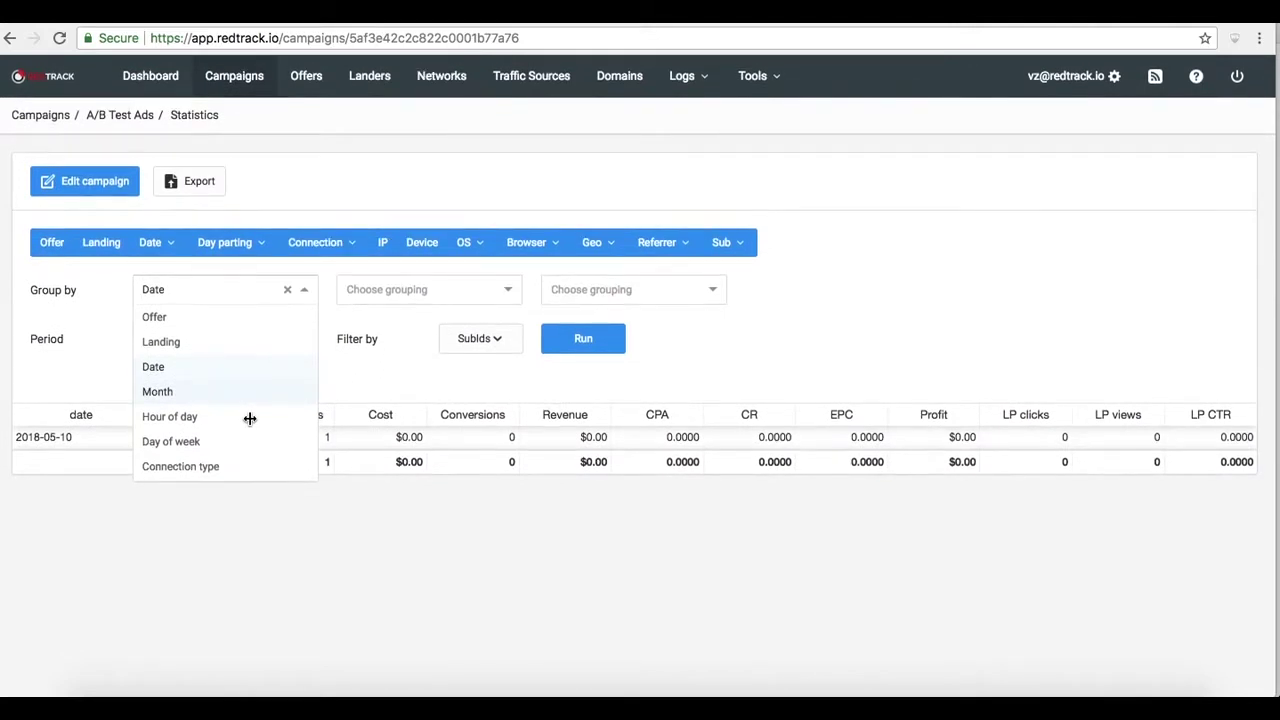
left_click(288, 290)
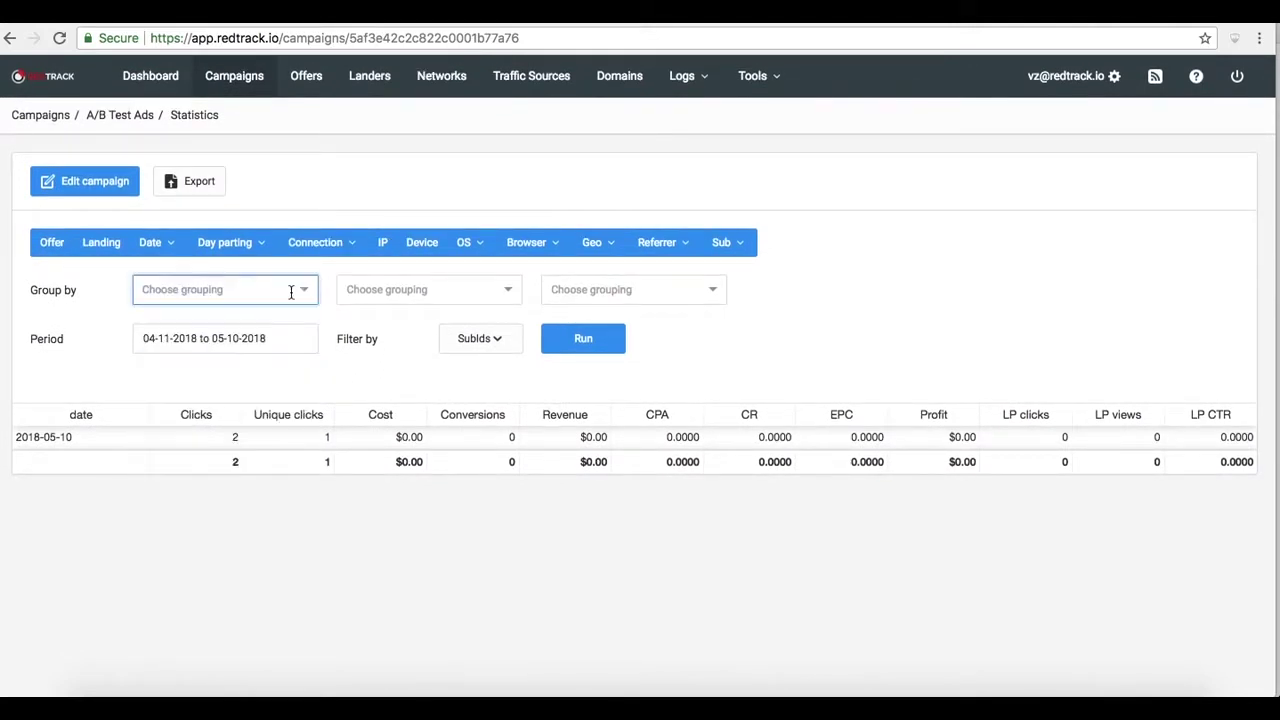
left_click(746, 245)
left_click(741, 281)
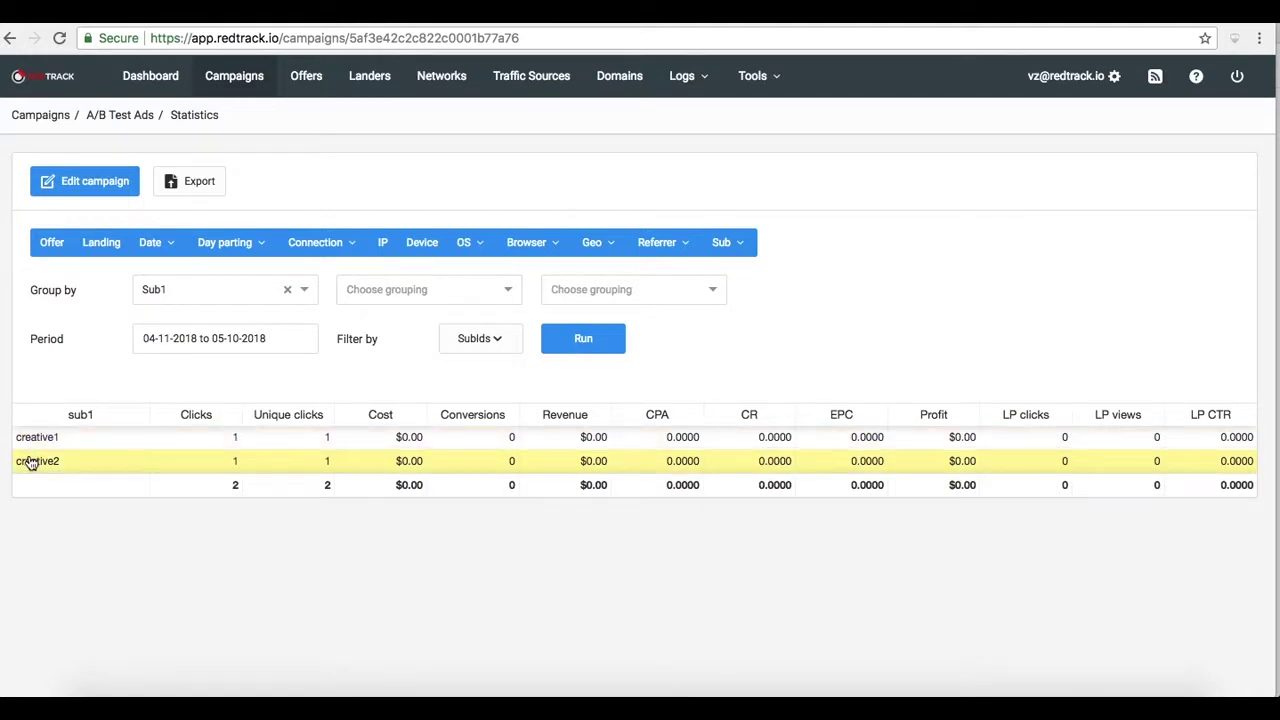
- Open the A/B Test Streams (Advanced Tests) campaign for editing and scroll through it
left_click(226, 83)
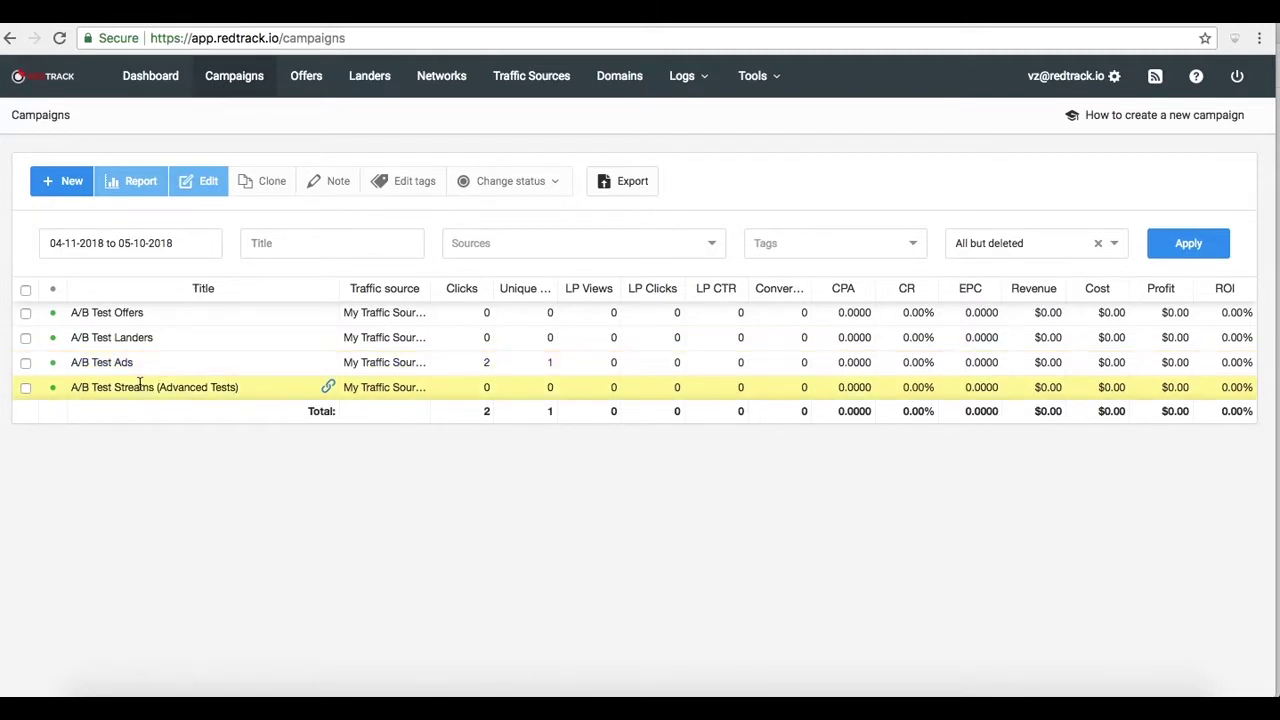
left_click(140, 387)
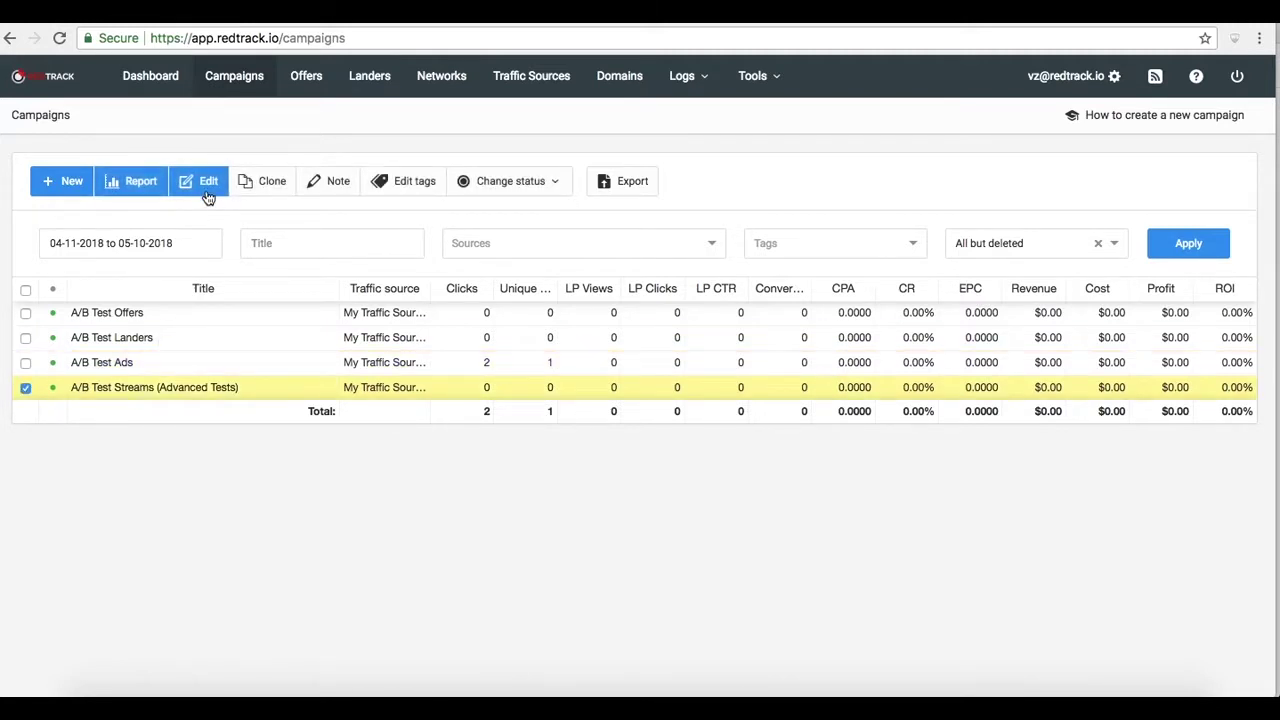
left_click(205, 186)
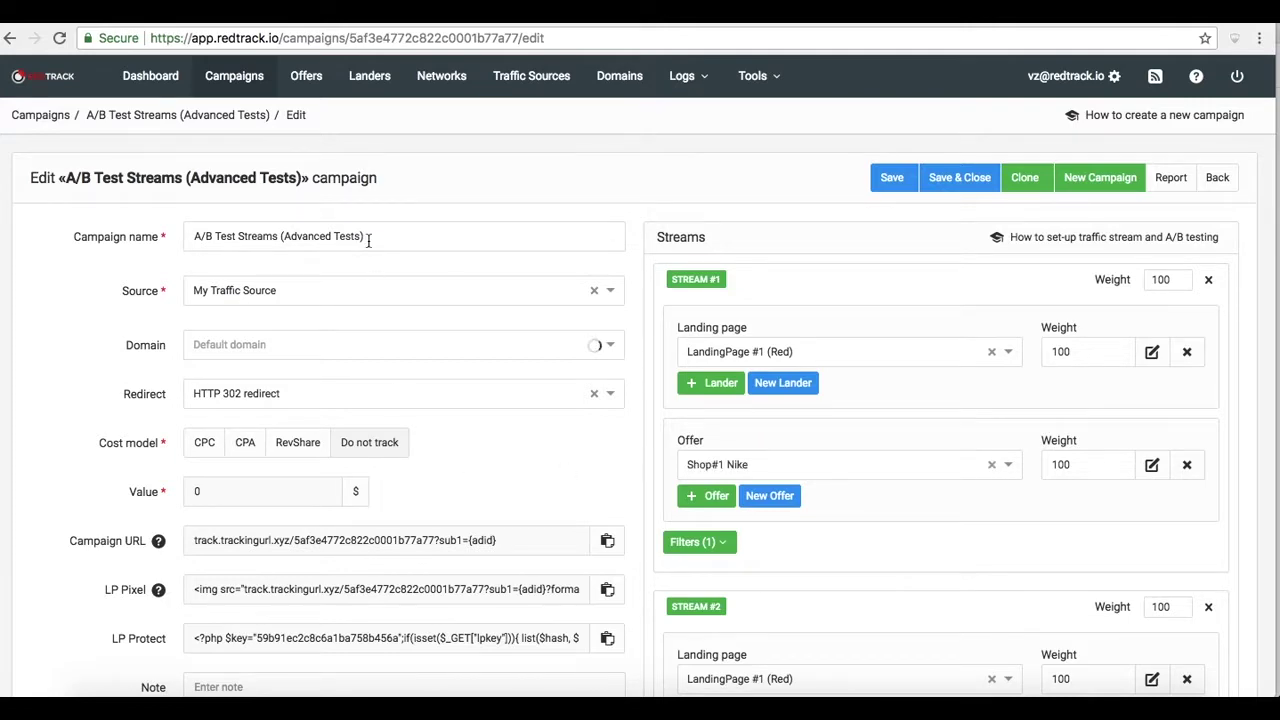
scroll(900, 437, "down", 2)
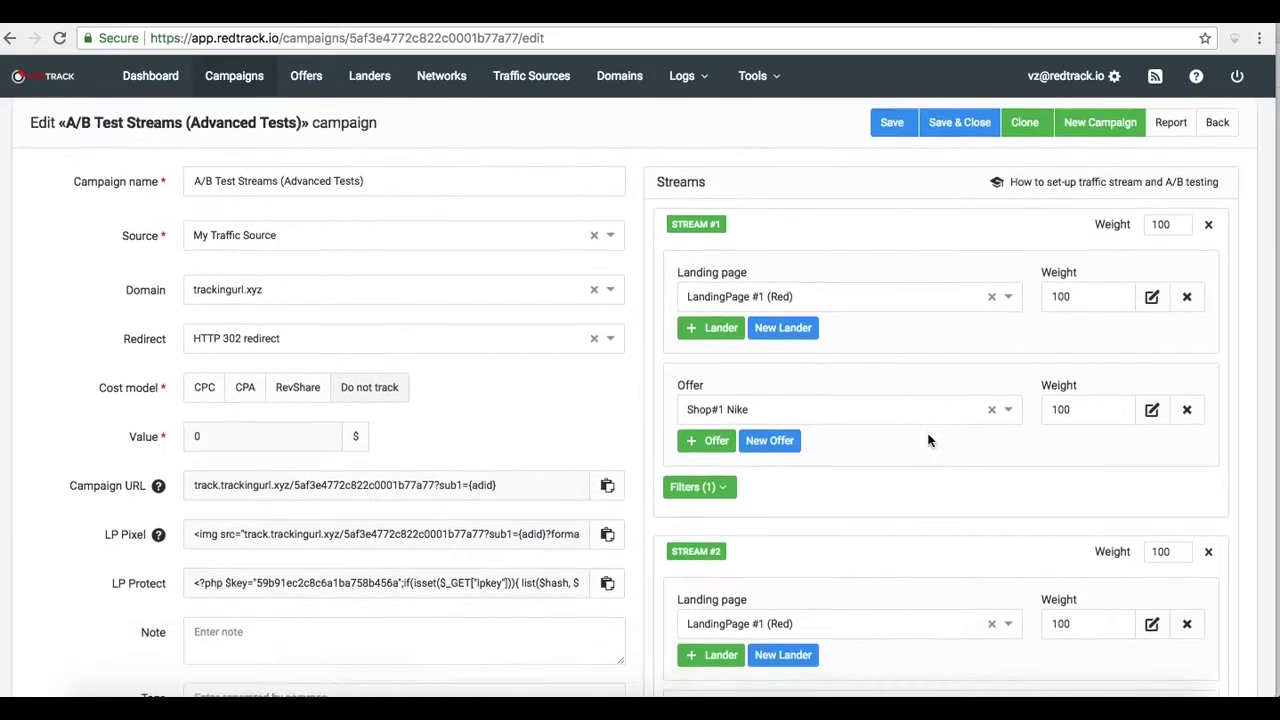
scroll(928, 440, "up", 1)
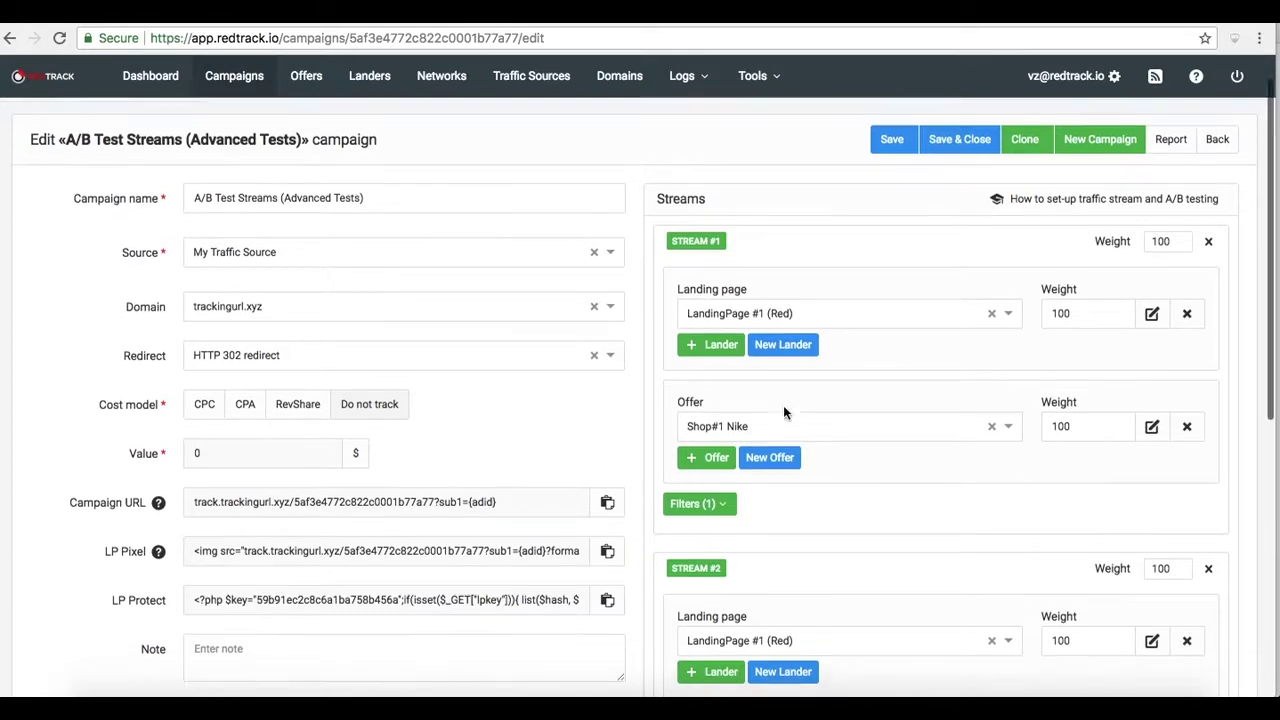
scroll(783, 405, "down", 3)
scroll(783, 407, "down", 1)
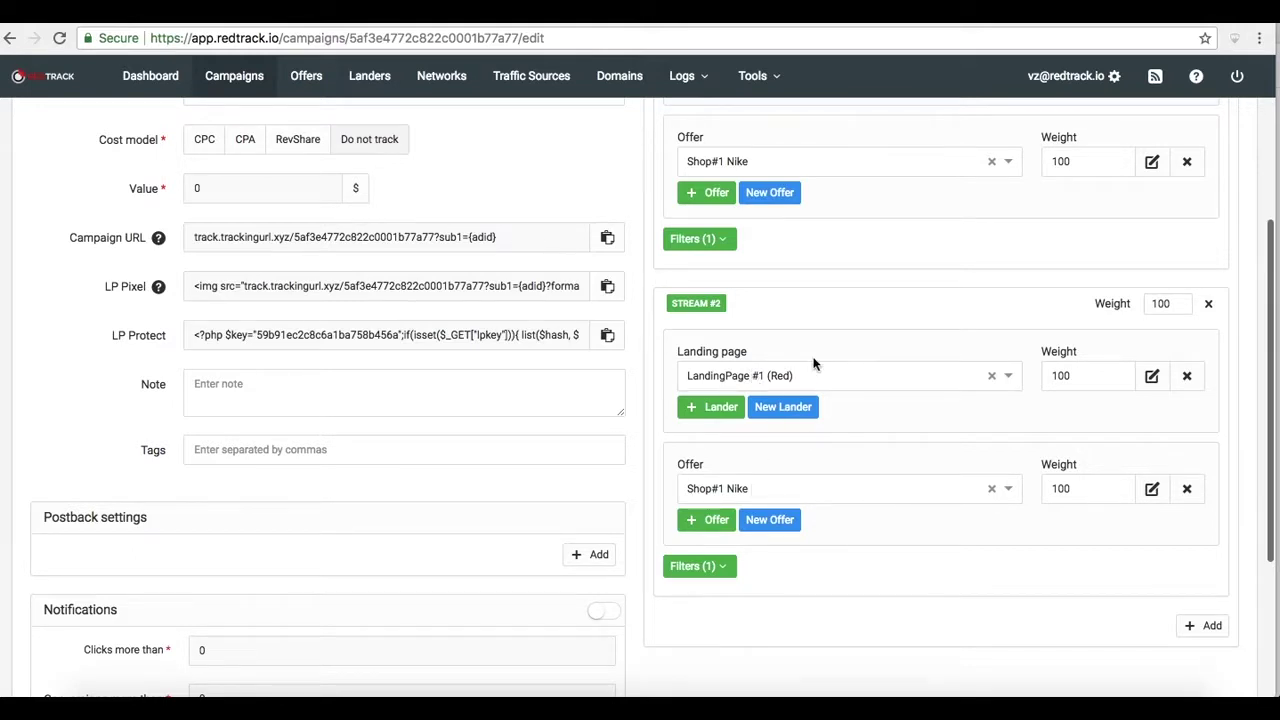
- Expand and collapse Stream #1's operating-system filter to review it
left_click(730, 241)
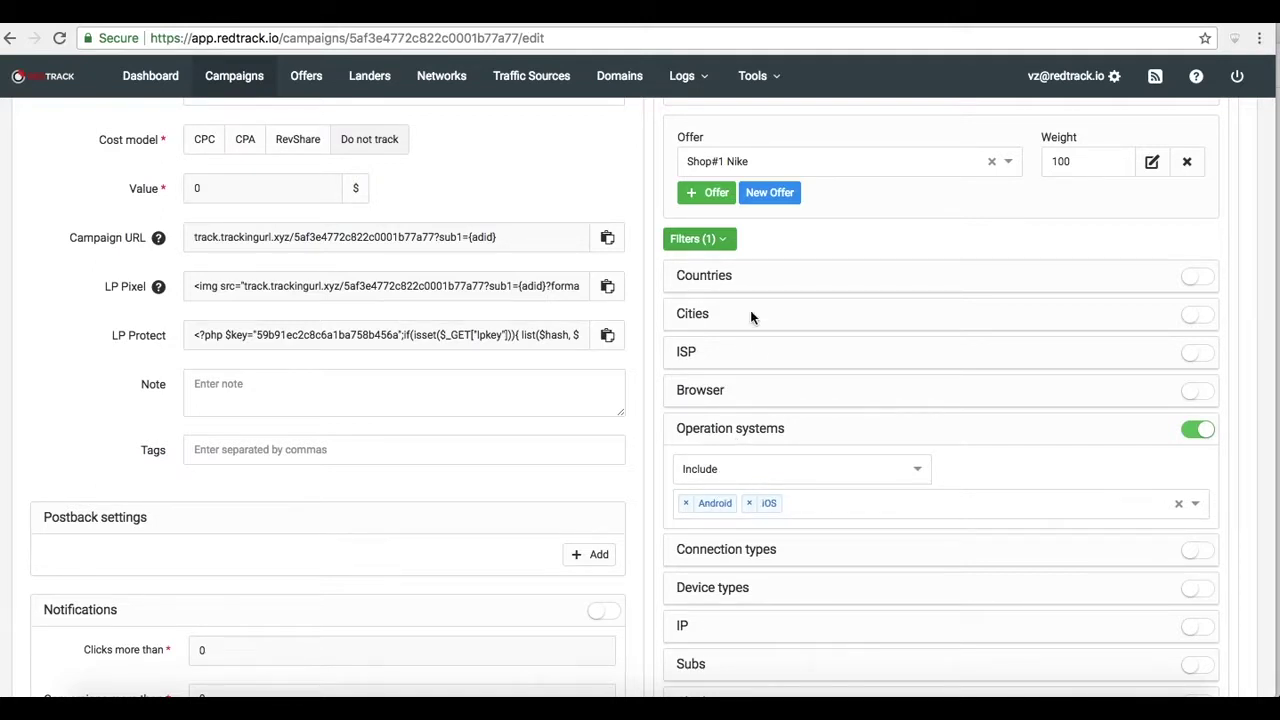
left_click(727, 244)
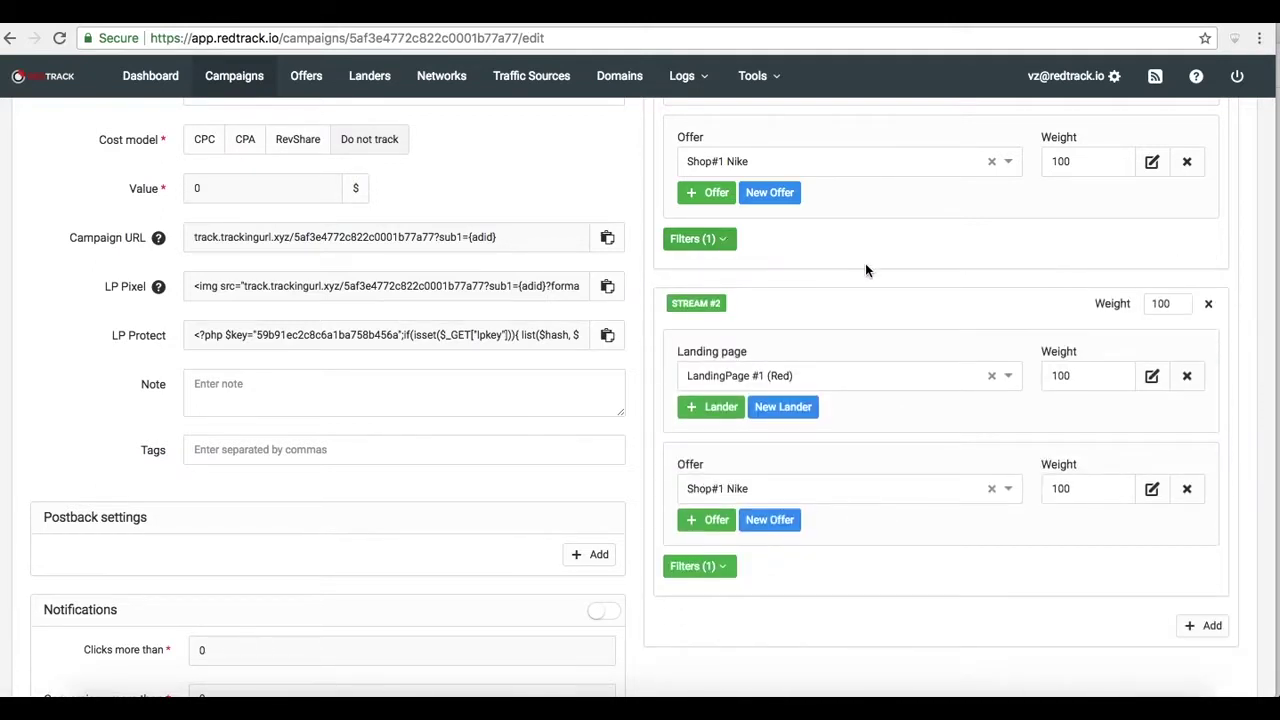
scroll(865, 265, "up", 3)
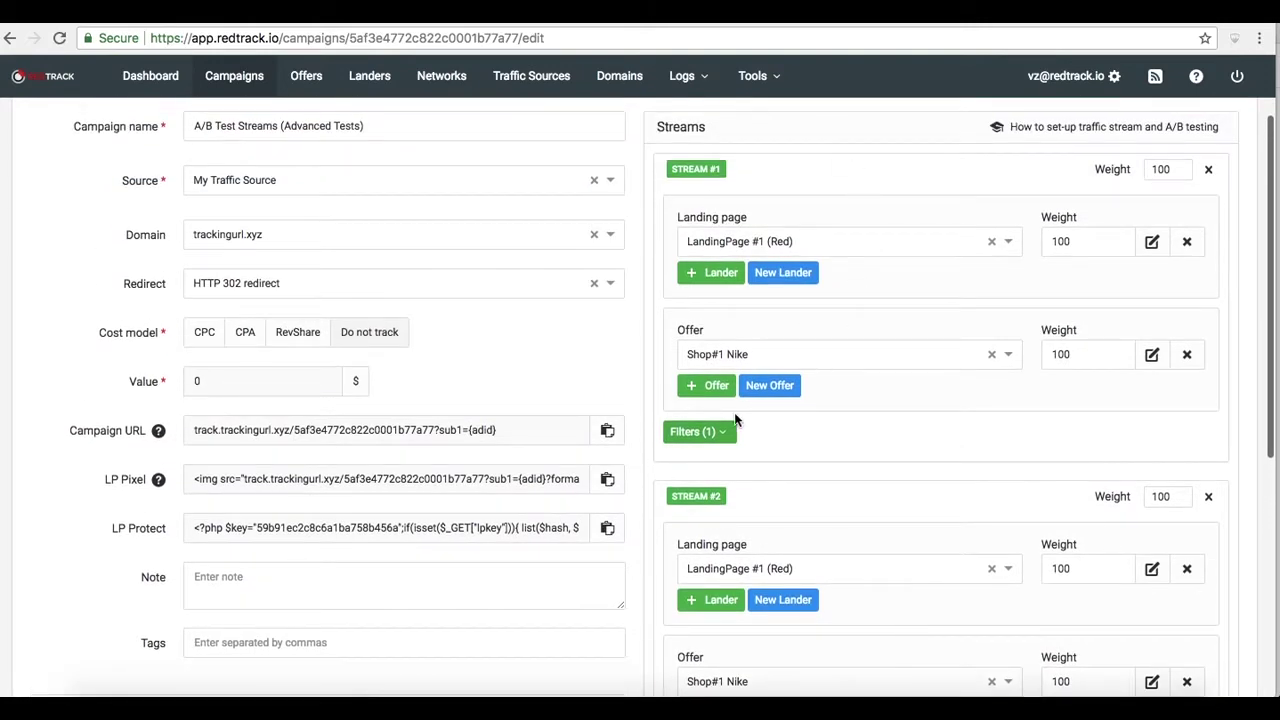
scroll(734, 412, "down", 3)
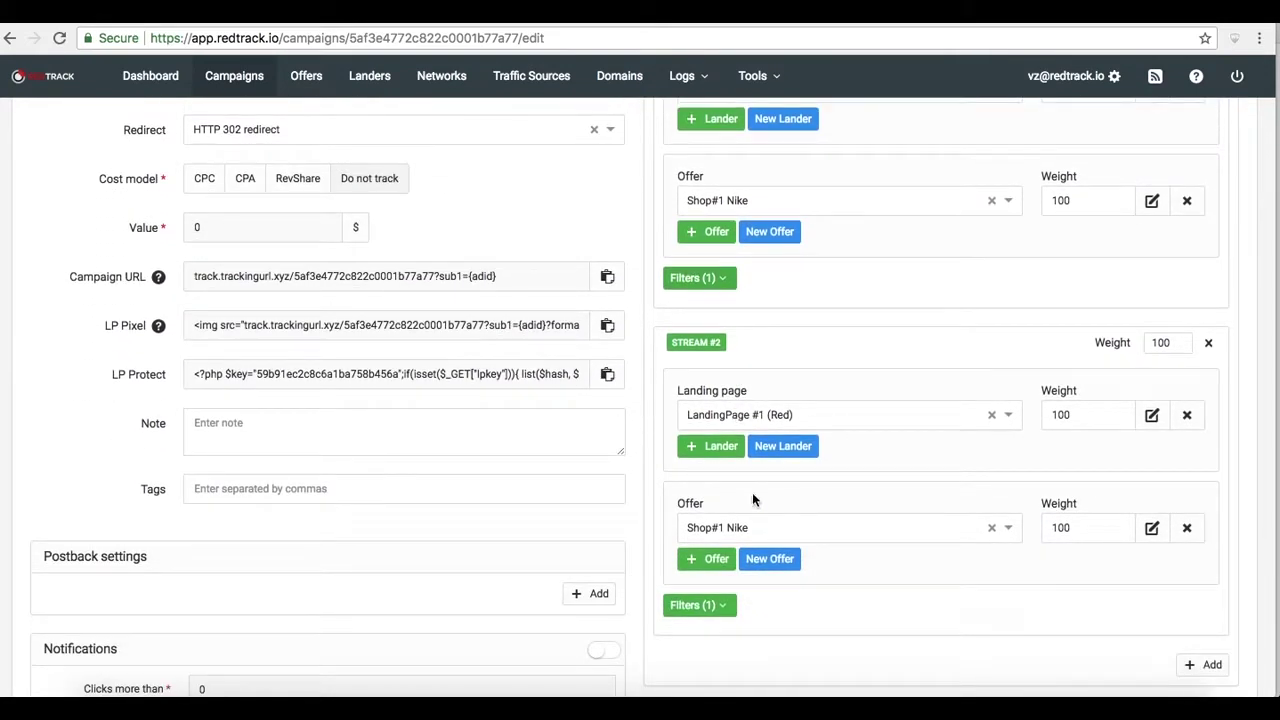
- Expand and collapse Stream #2's operating-system filter to review it
left_click(730, 607)
scroll(729, 609, "down", 1)
scroll(729, 609, "down", 4)
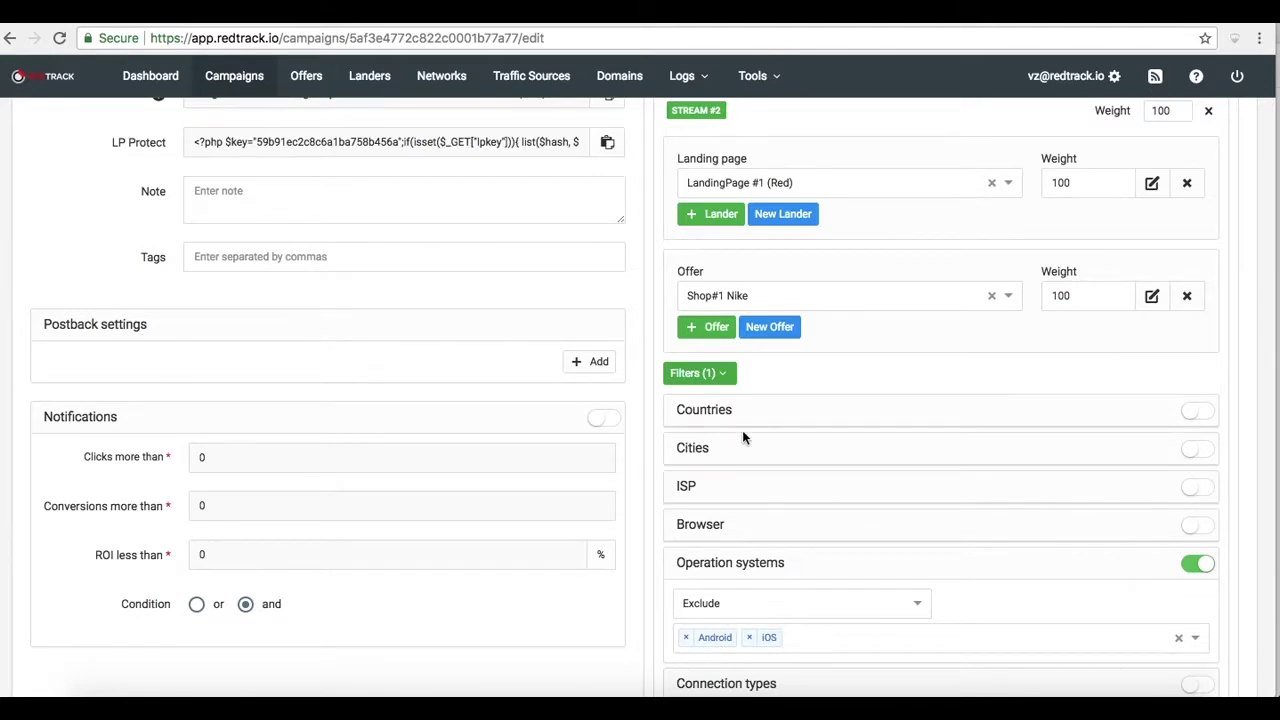
left_click(730, 383)
scroll(800, 400, "up", 1)
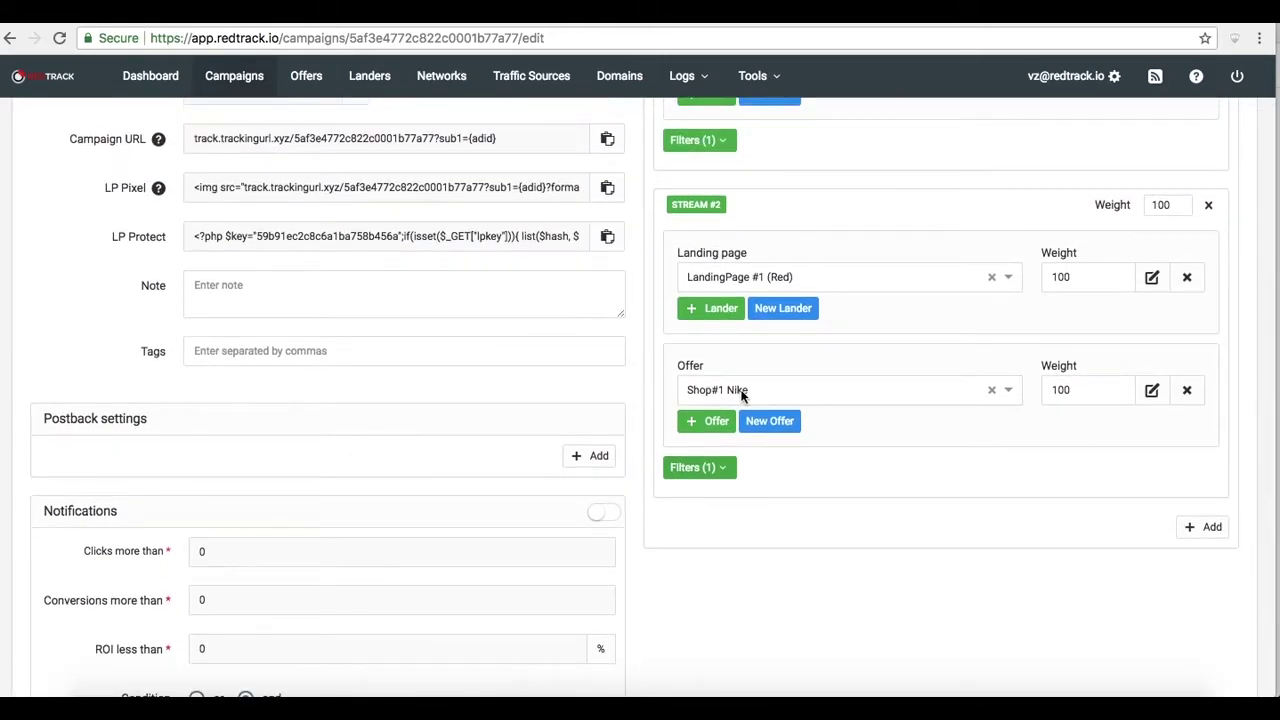
scroll(741, 395, "up", 3)
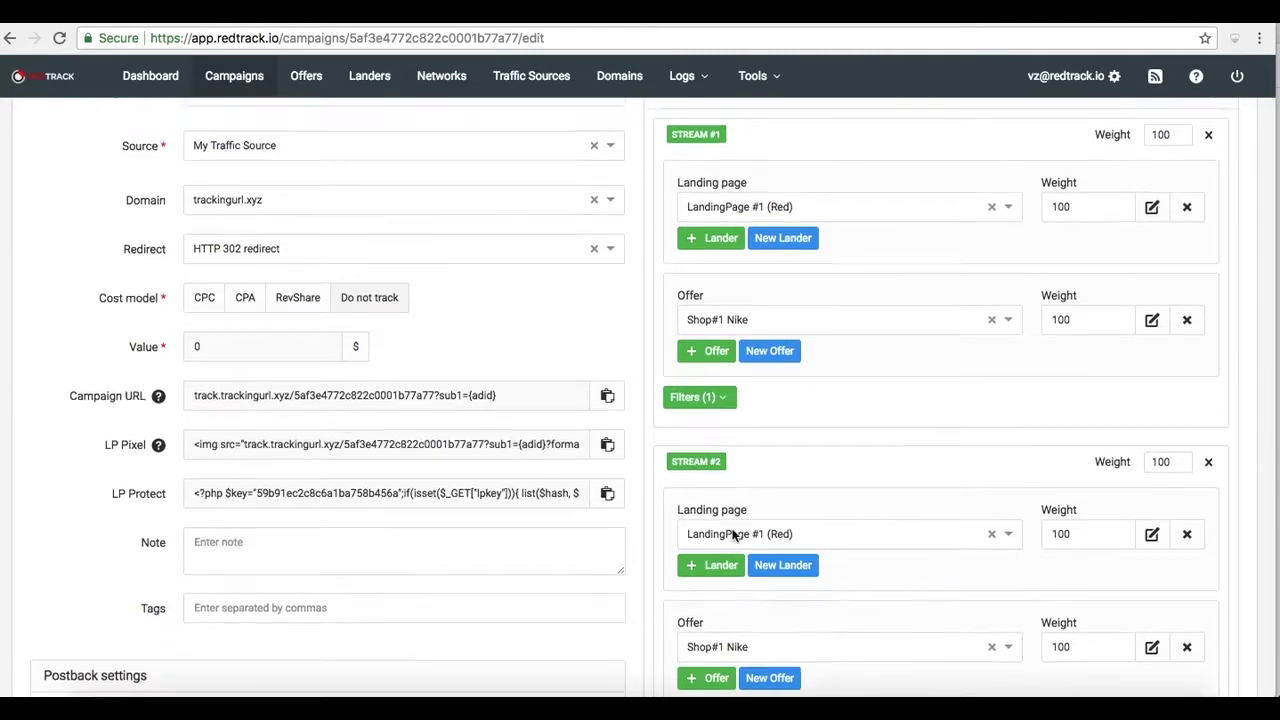
- Set Stream #2's offer to Shop#2 Adidas, keeping LandingPage #1 (Red) as its lander
scroll(733, 535, "up", 2)
scroll(733, 535, "down", 1)
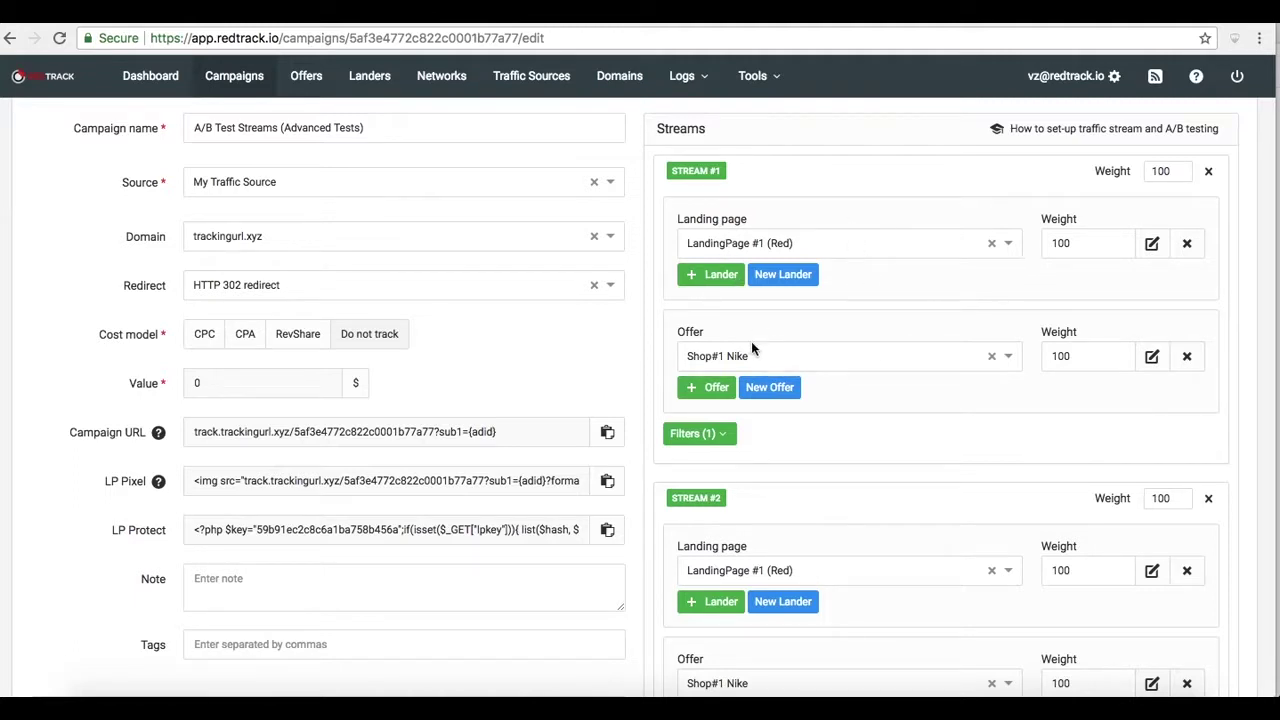
scroll(753, 347, "down", 5)
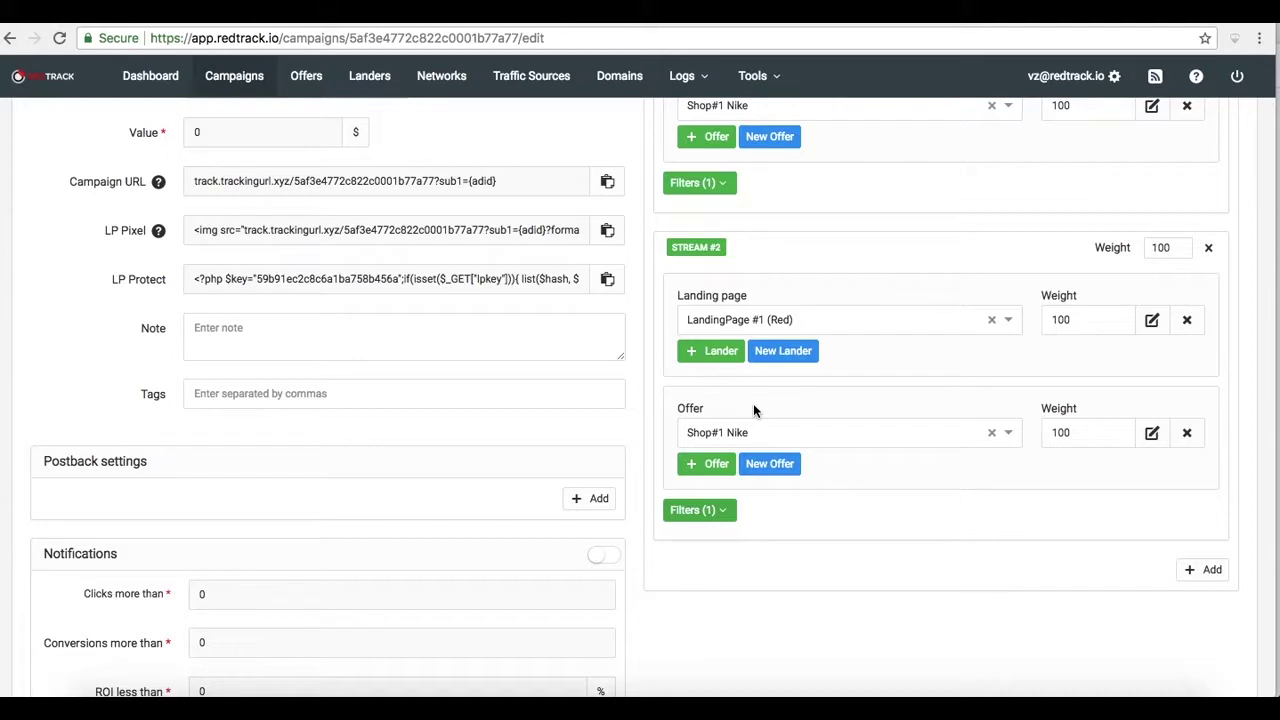
scroll(786, 284, "up", 3)
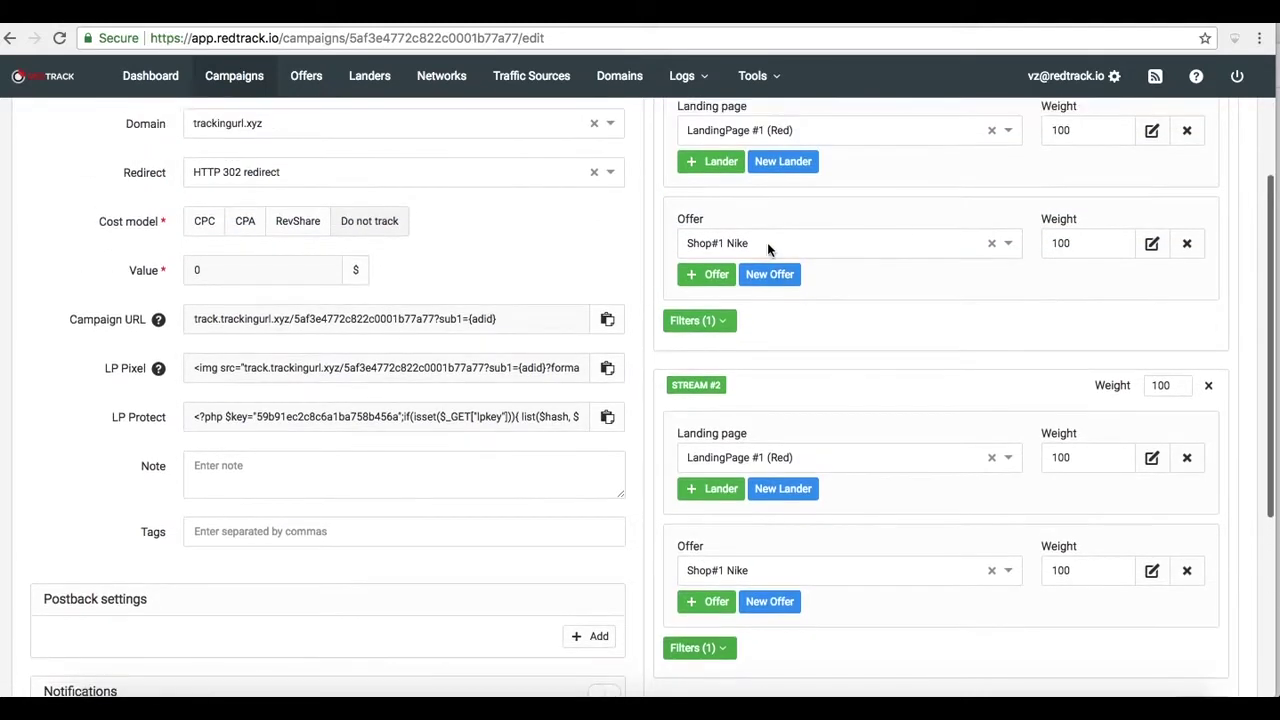
scroll(768, 238, "up", 1)
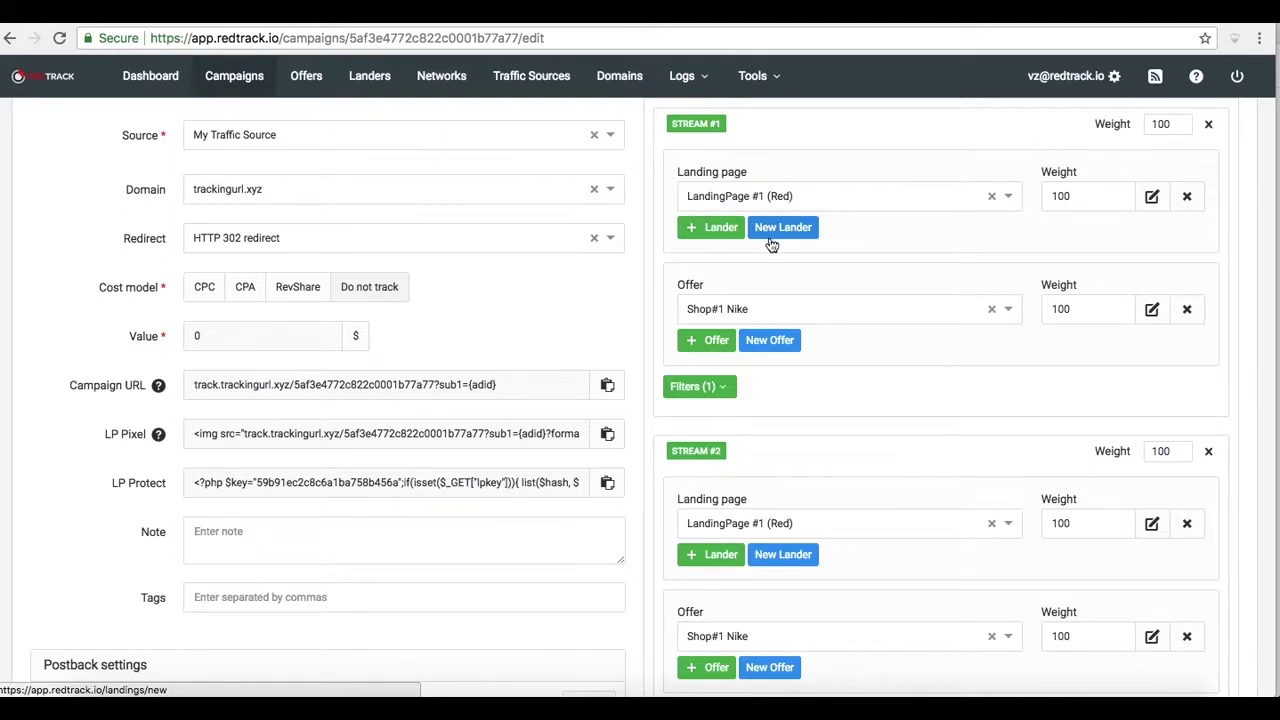
left_click(828, 630)
left_click(773, 686)
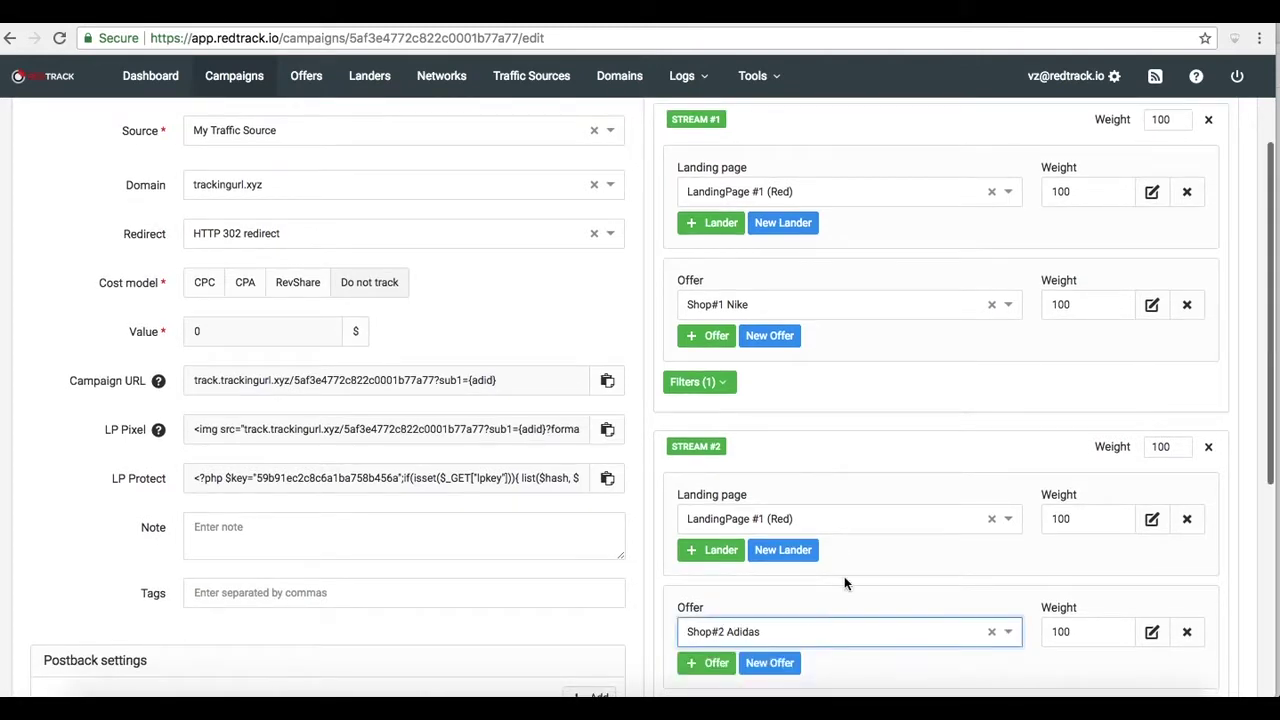
scroll(844, 584, "down", 5)
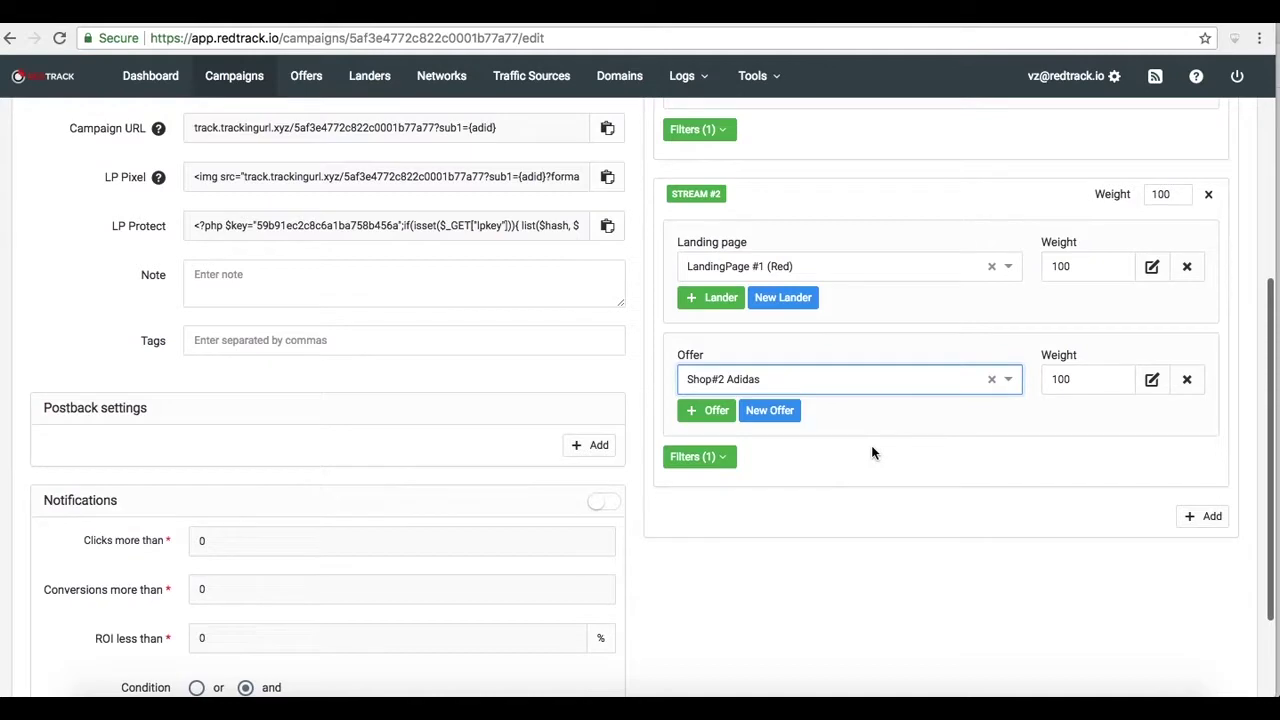
scroll(871, 452, "up", 4)
scroll(871, 452, "up", 4)
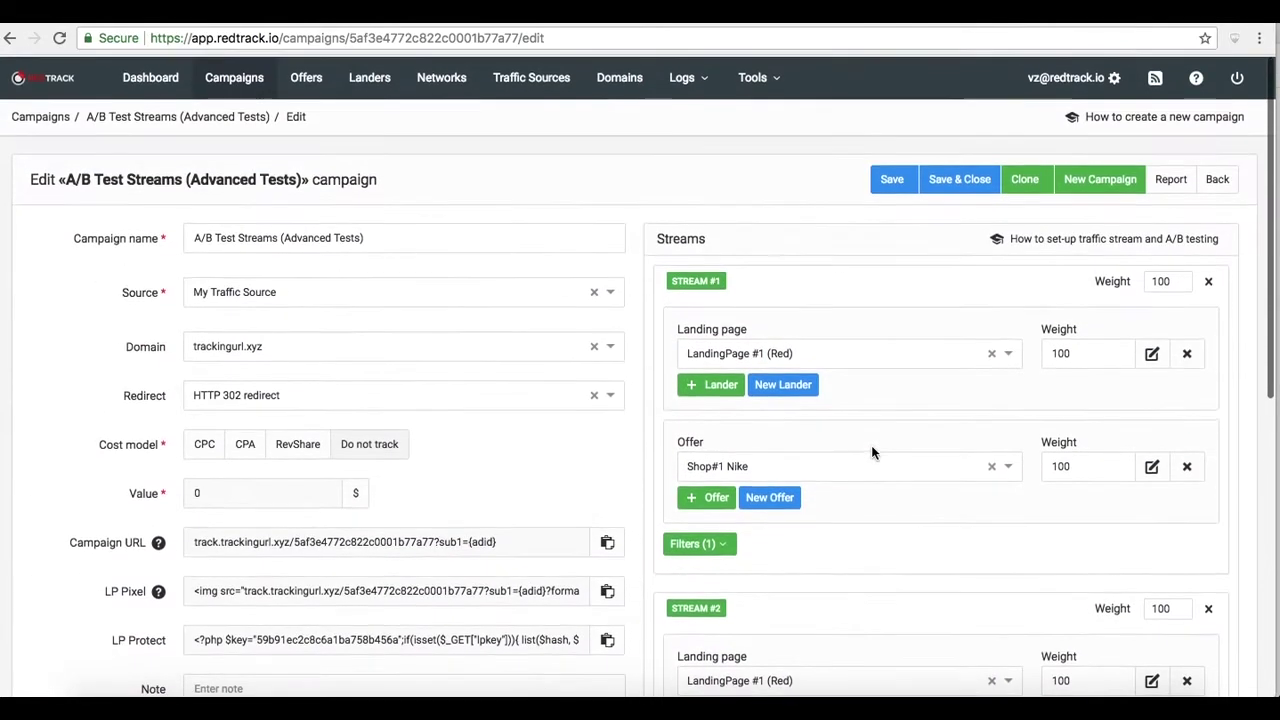
- Leave the campaign editor discarding unsaved stream changes, then go to the Offers page
left_click(233, 79)
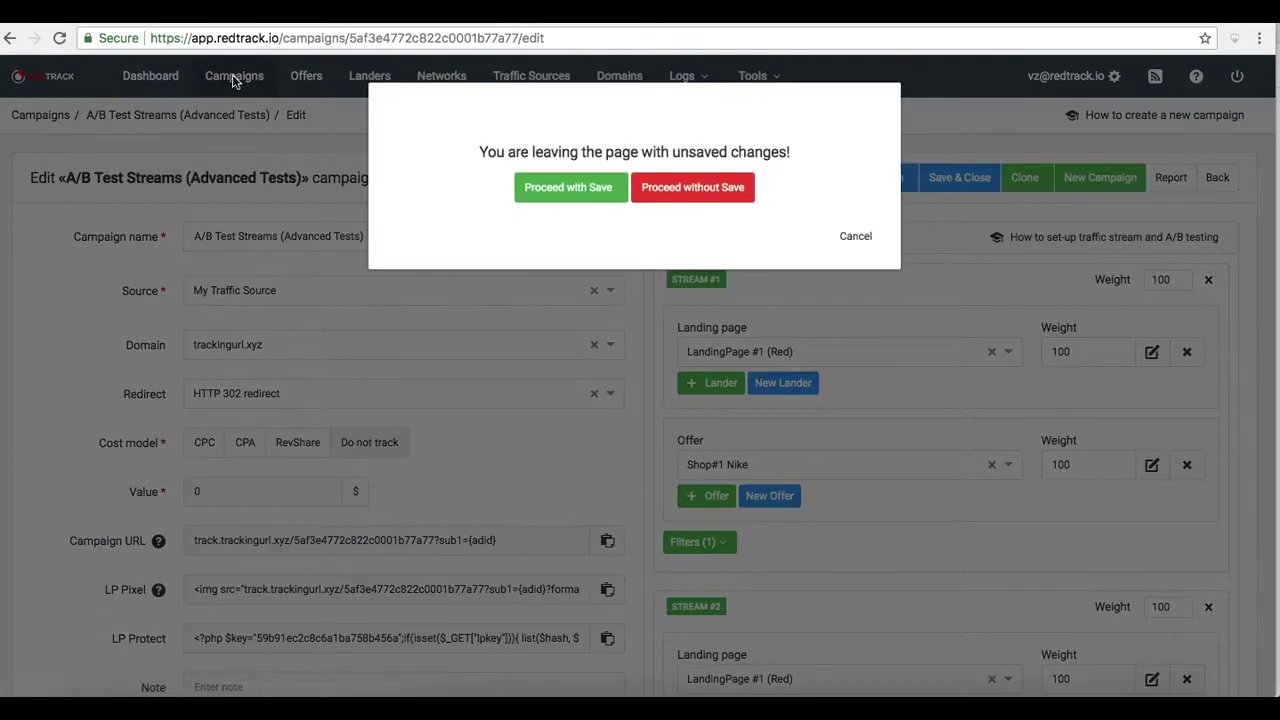
left_click(690, 187)
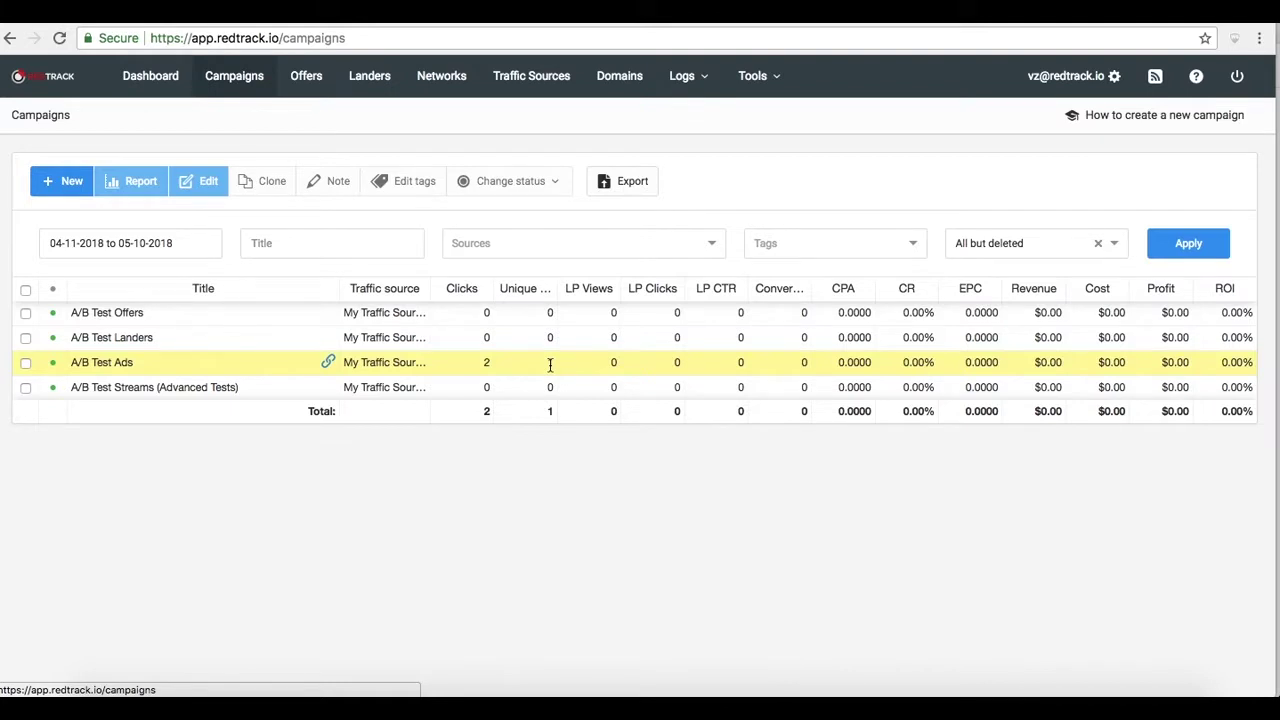
left_click(310, 78)
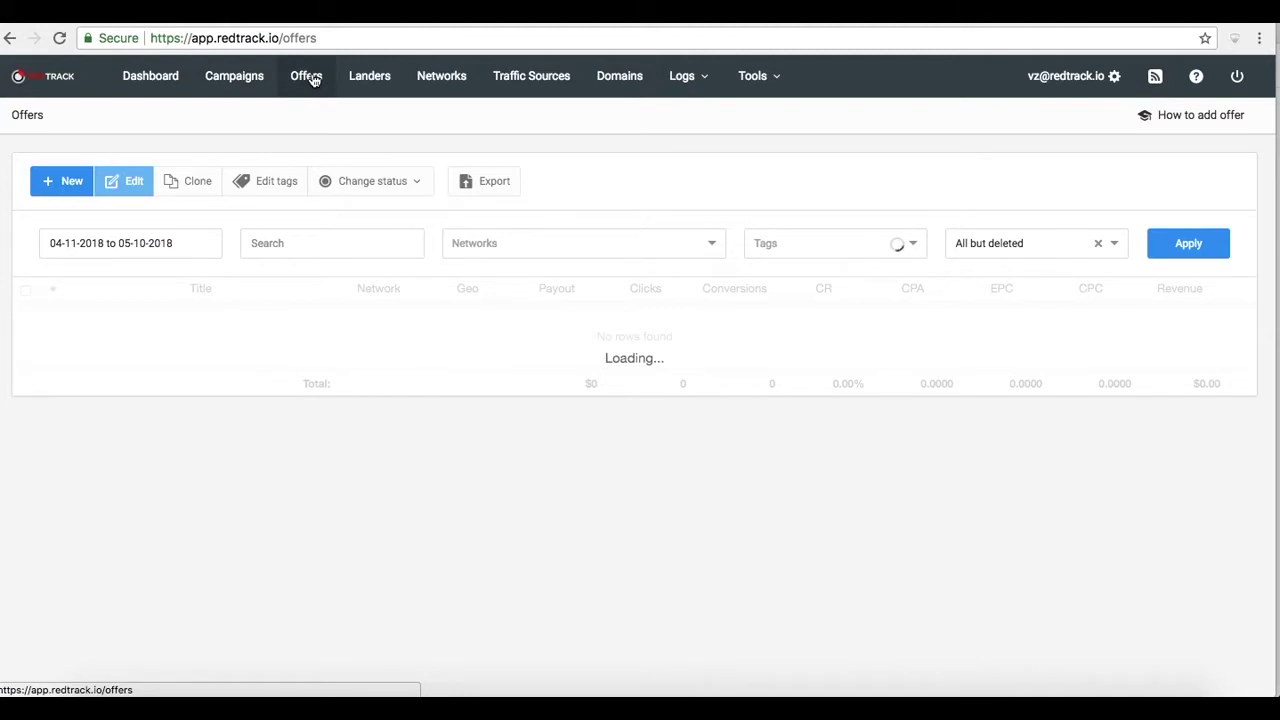
- Cap Shop#1 Nike at 1 unique visit per Day, save it, and select A/B Test Offers
left_click(146, 313)
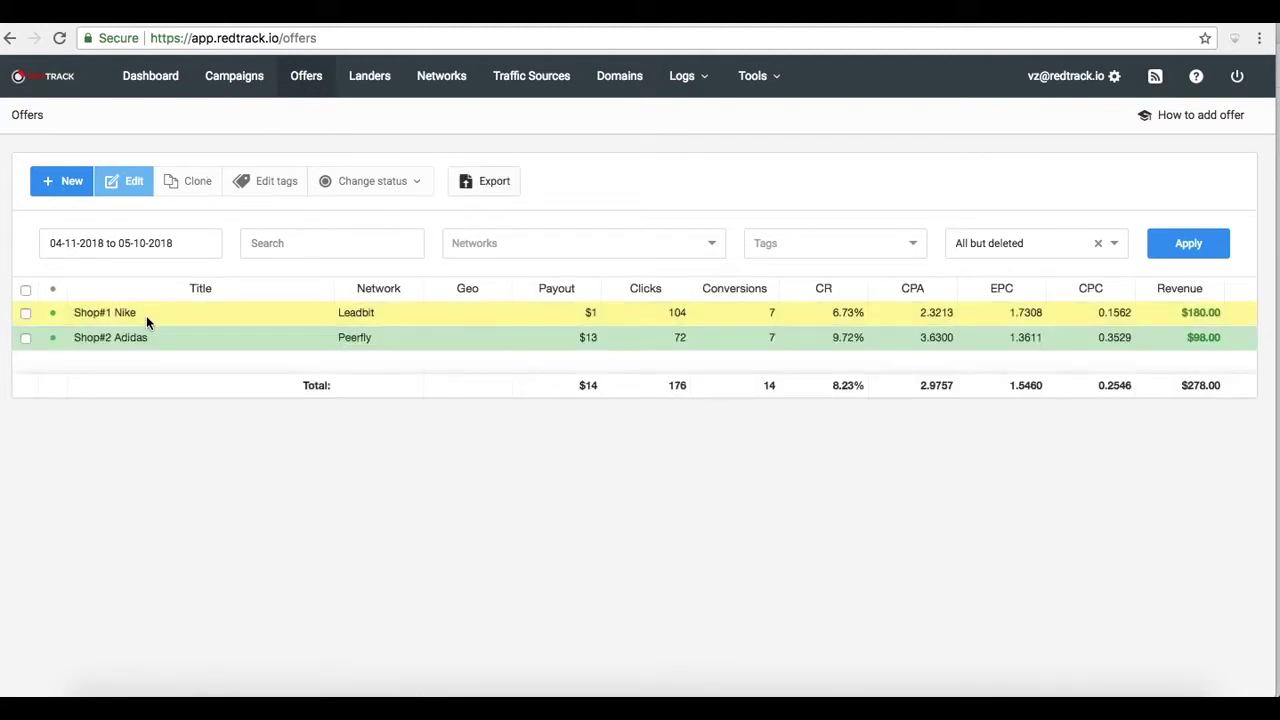
left_click(134, 181)
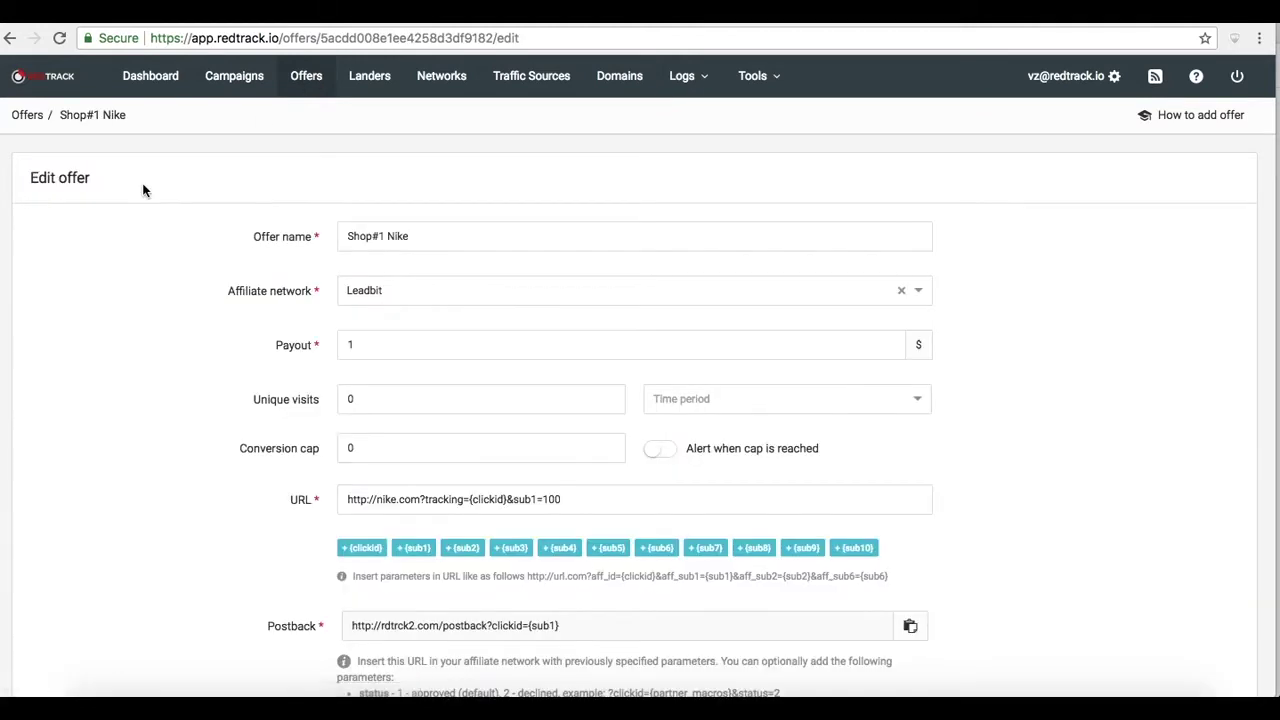
type("1")
type("1")
left_click(690, 400)
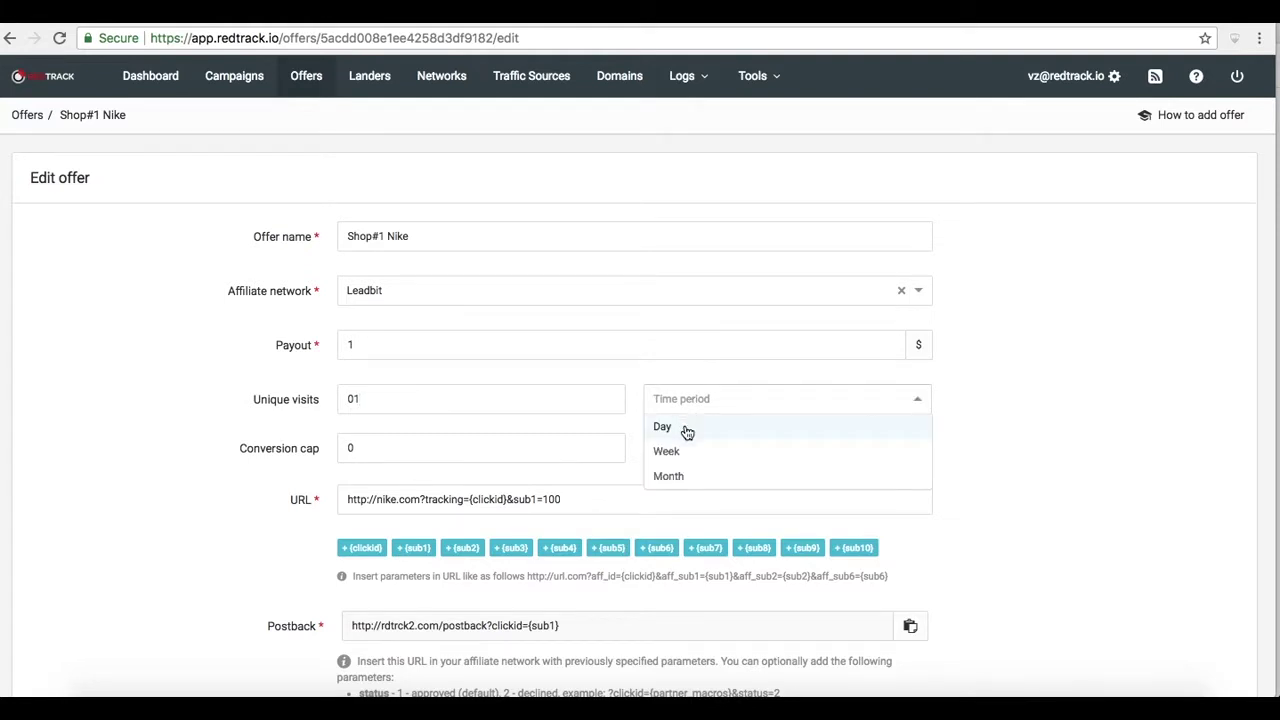
left_click(686, 428)
left_click(353, 399)
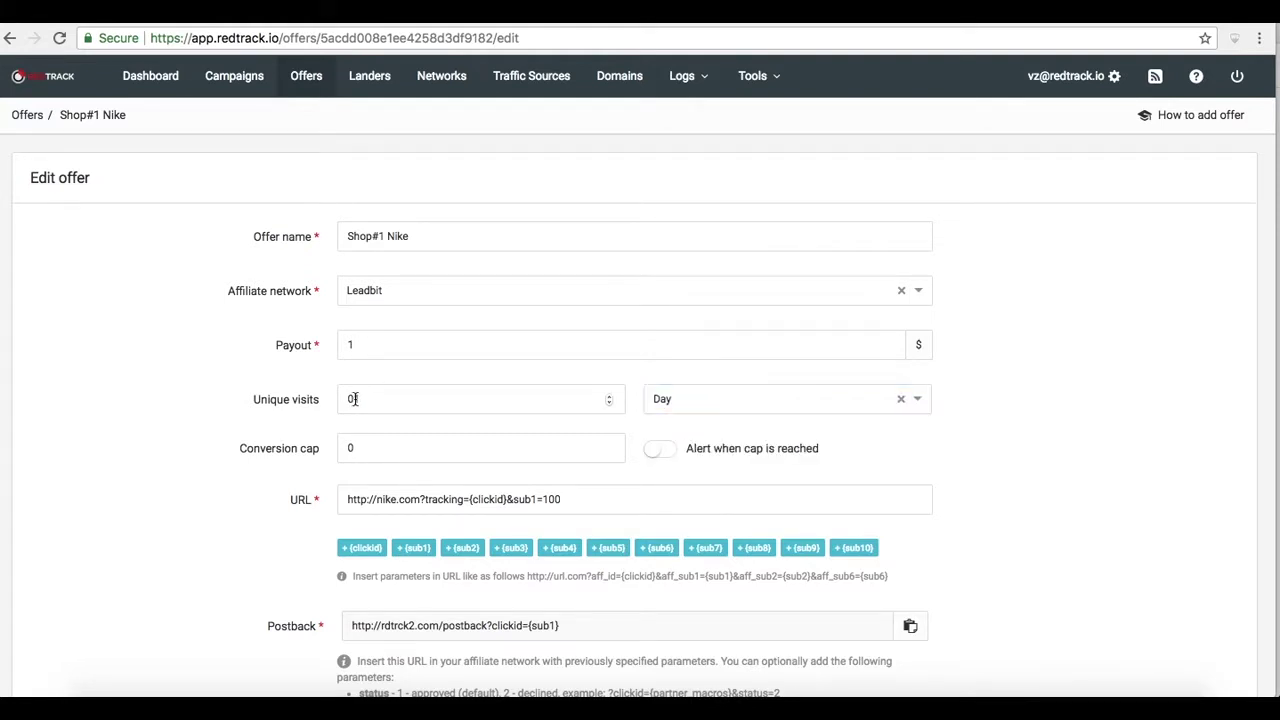
key("BackSpace")
type("1")
scroll(1003, 414, "down", 2)
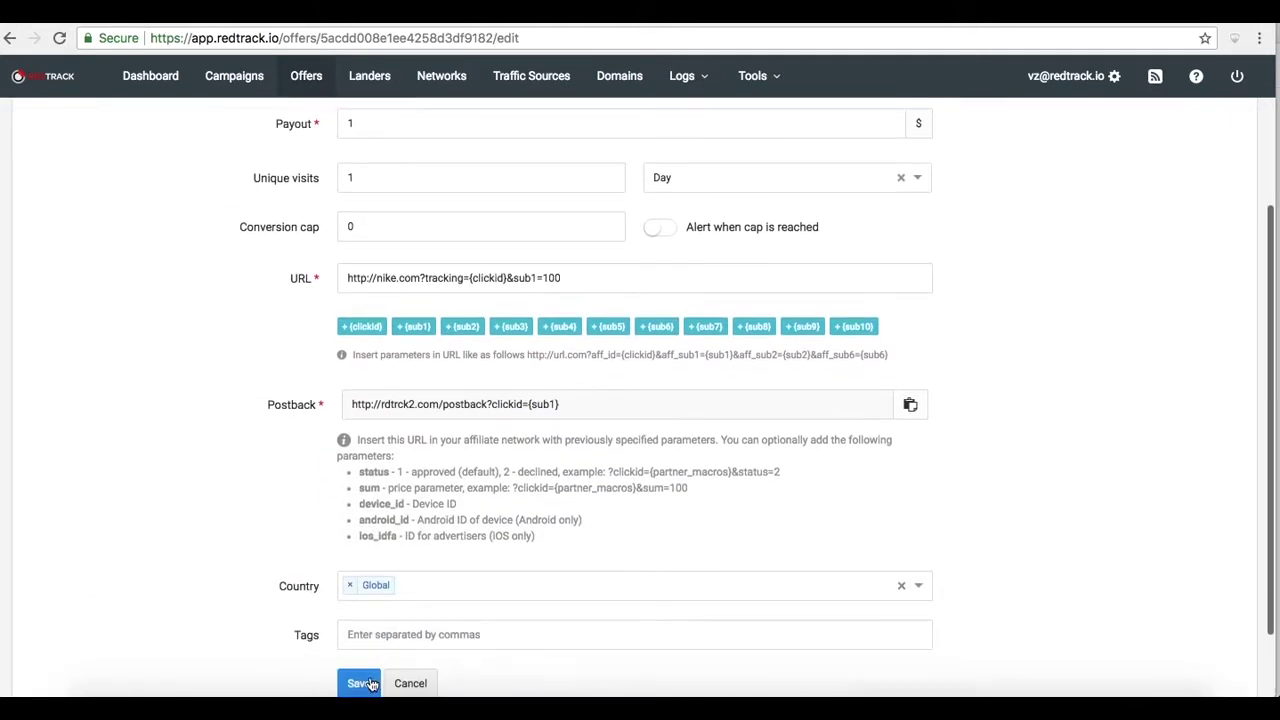
left_click(362, 683)
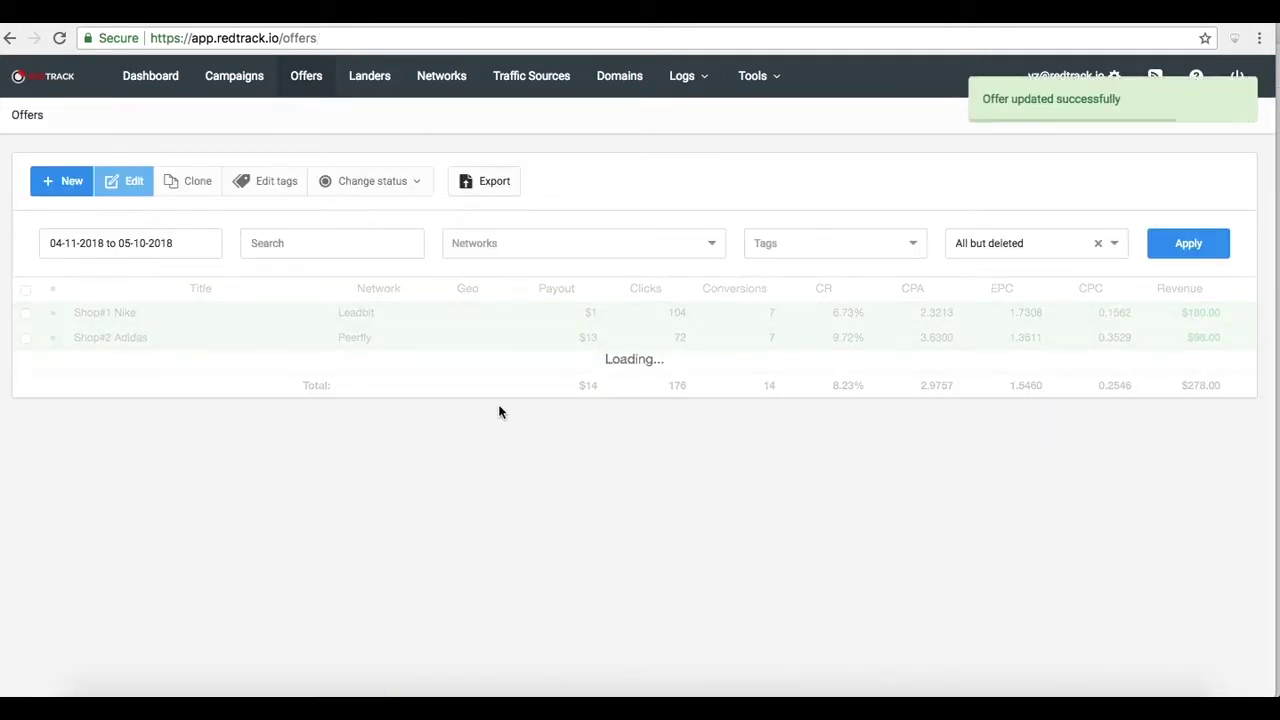
left_click(233, 86)
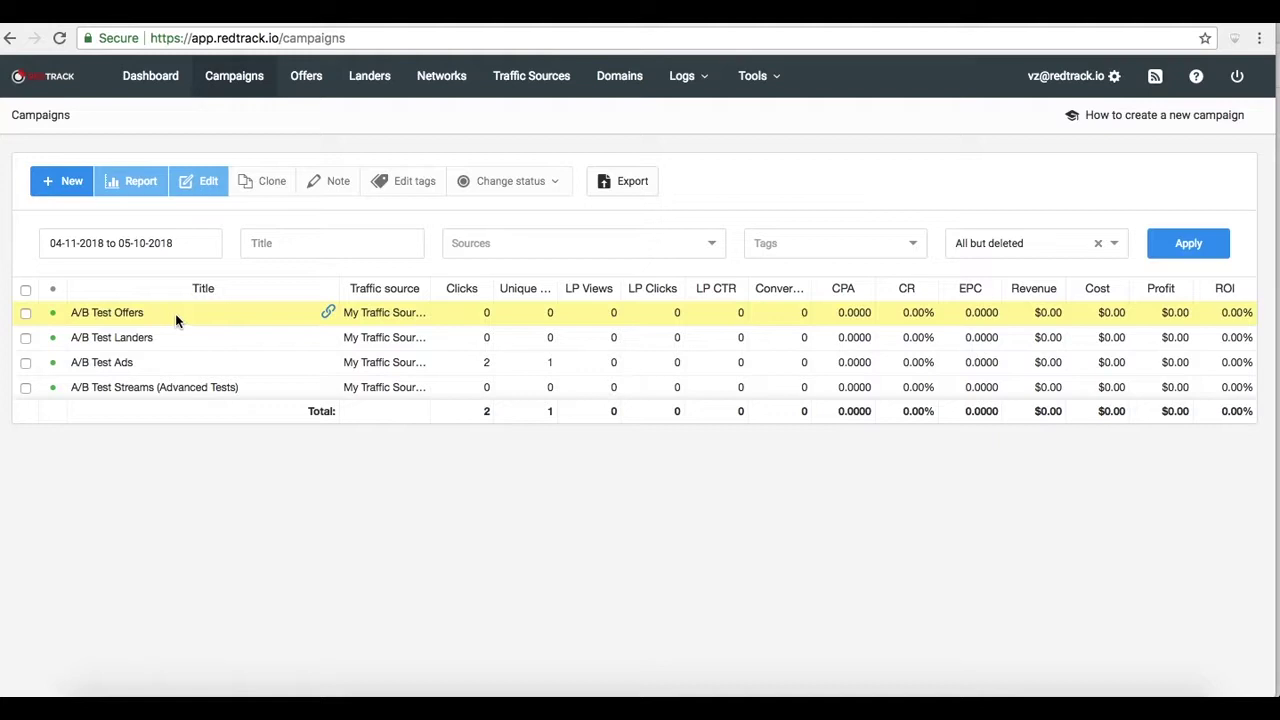
left_click(175, 313)
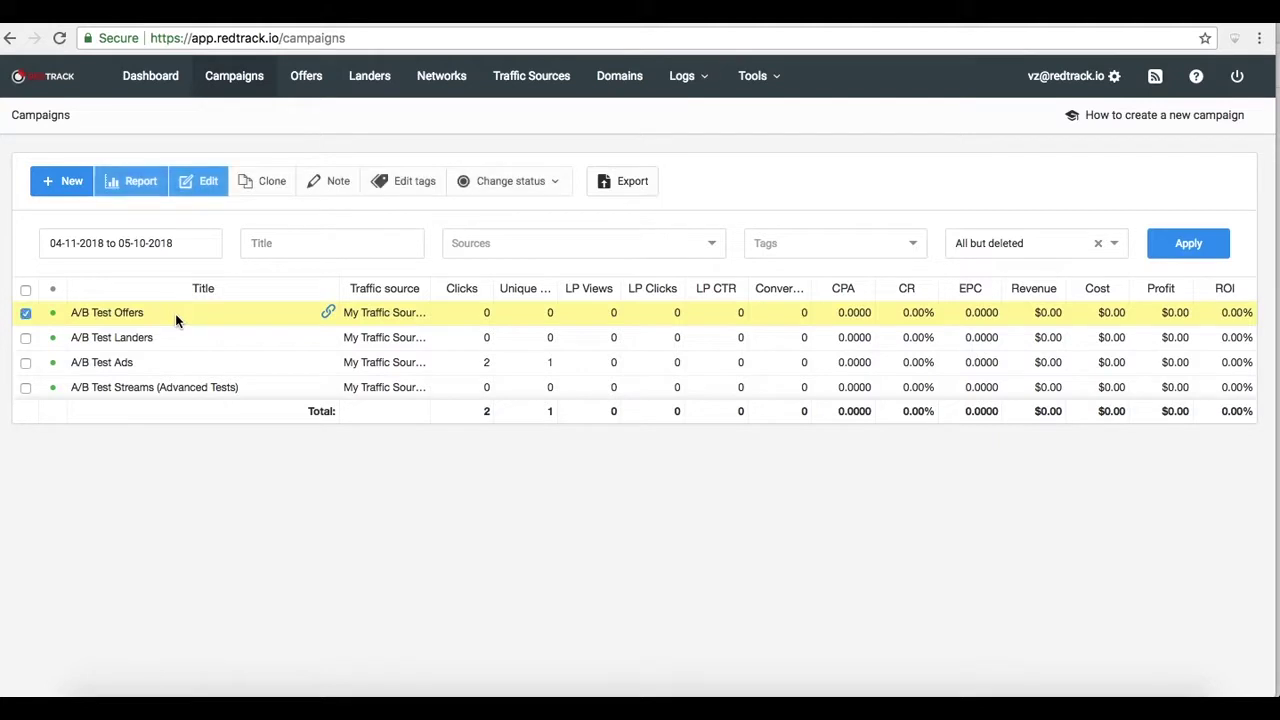
- Open A/B Test Offers for editing to view its 50/50 Shop#1 Nike / Shop#2 Adidas split
left_click(208, 191)
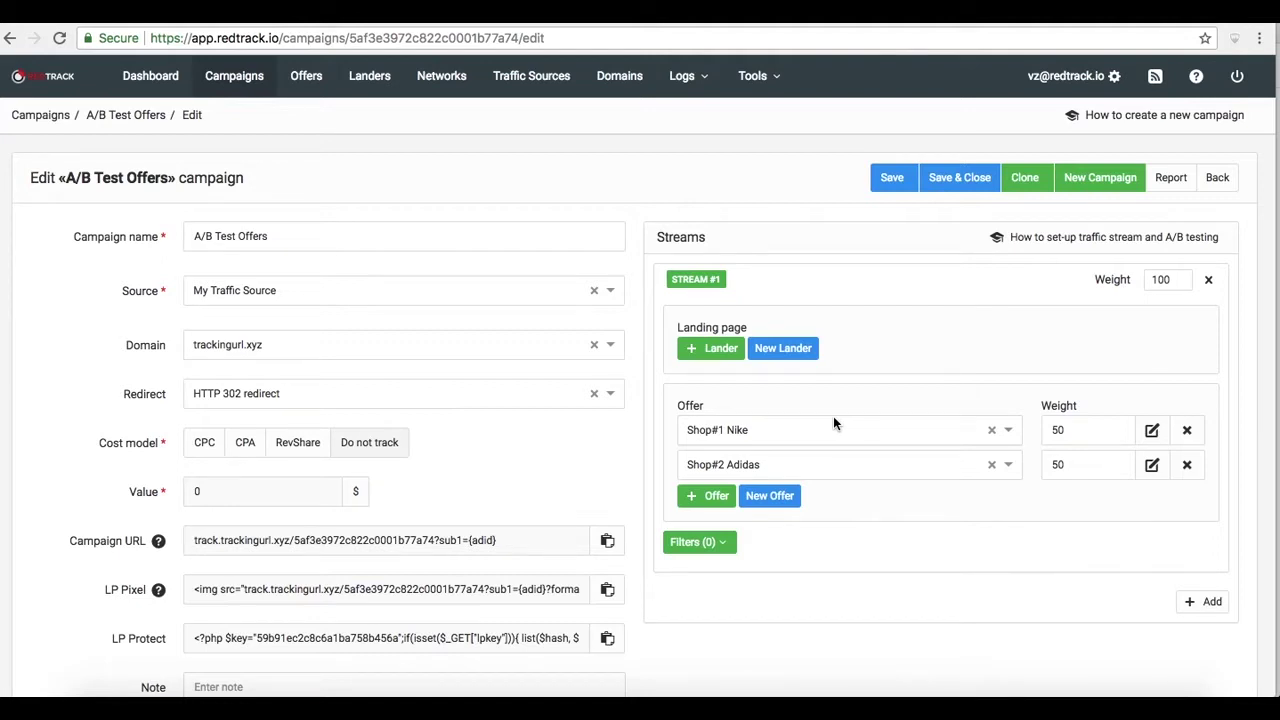
- View the empty Tools > Default fallback-URL setting, then return to Campaigns
left_click(784, 80)
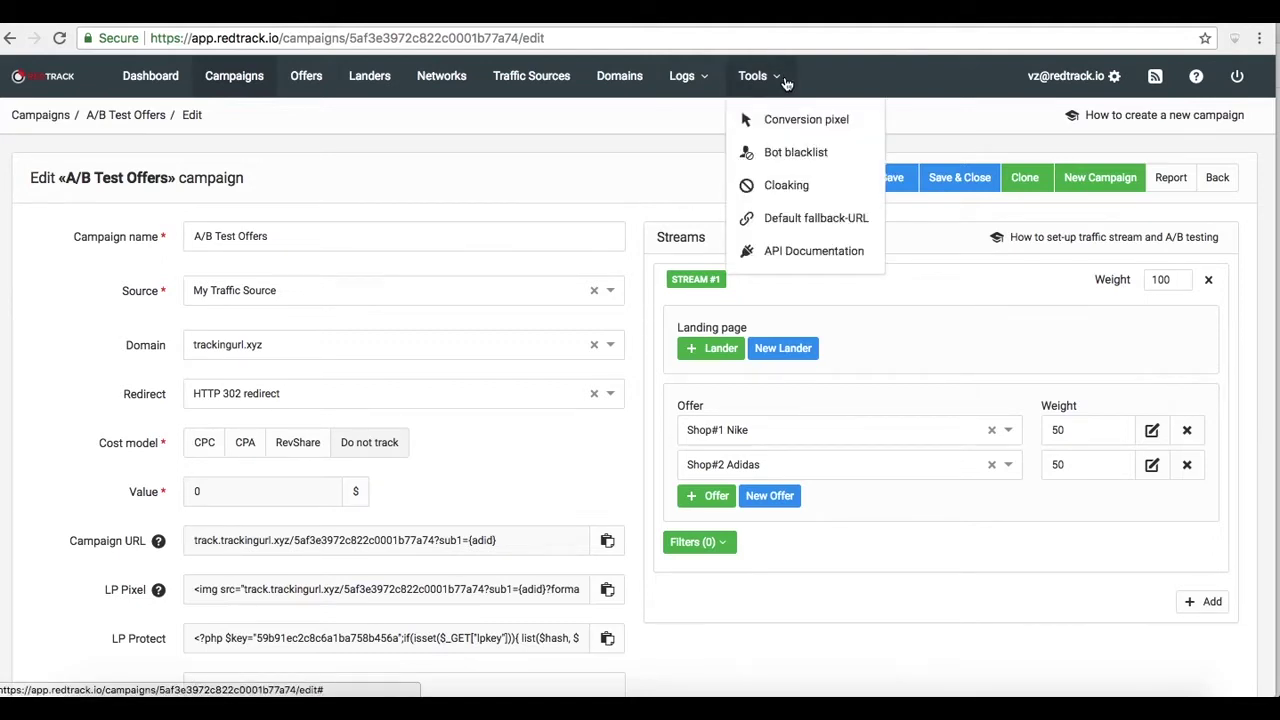
left_click(800, 218)
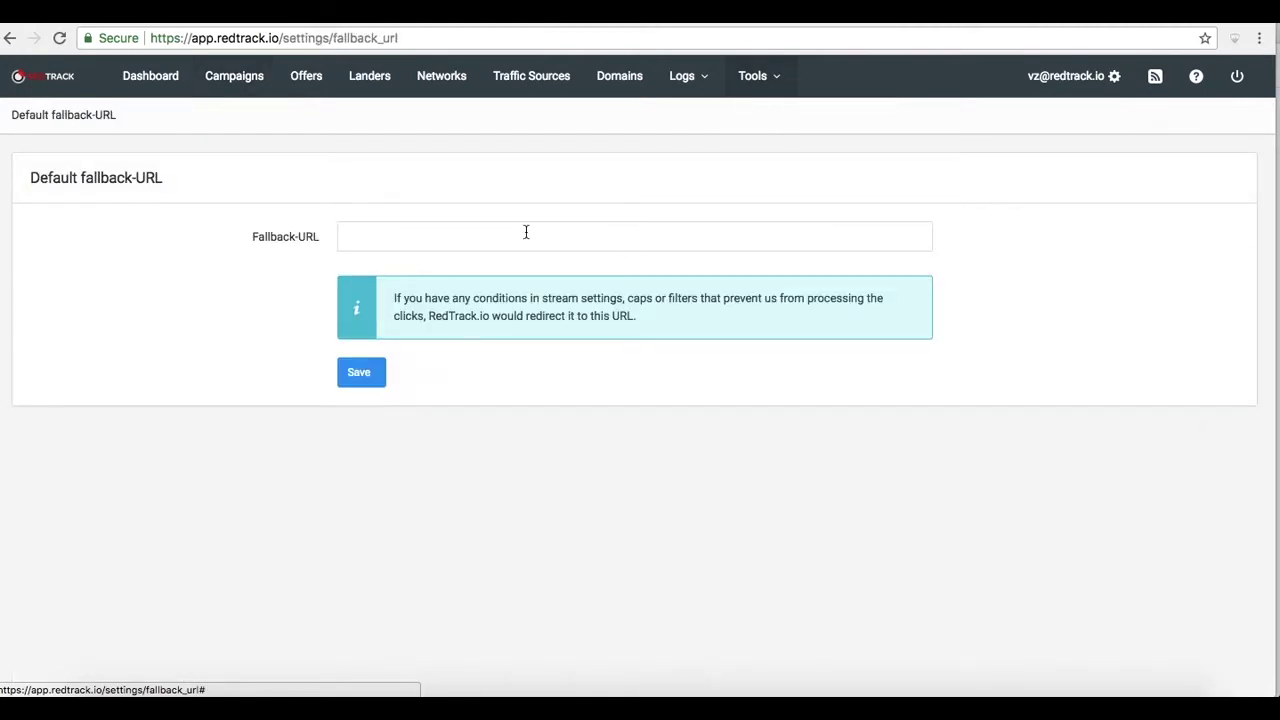
left_click(240, 86)
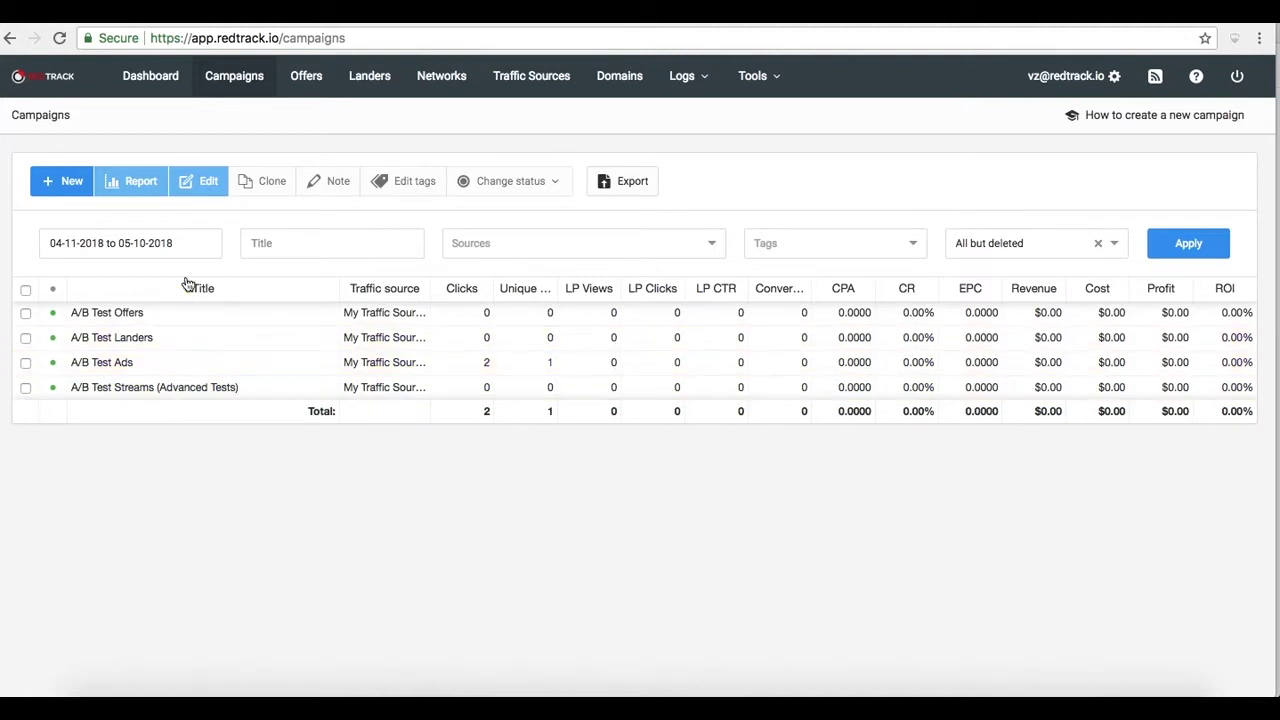
- Run the A/B Test Ads report grouped by Sub1, Landing and Offer
left_click(137, 363)
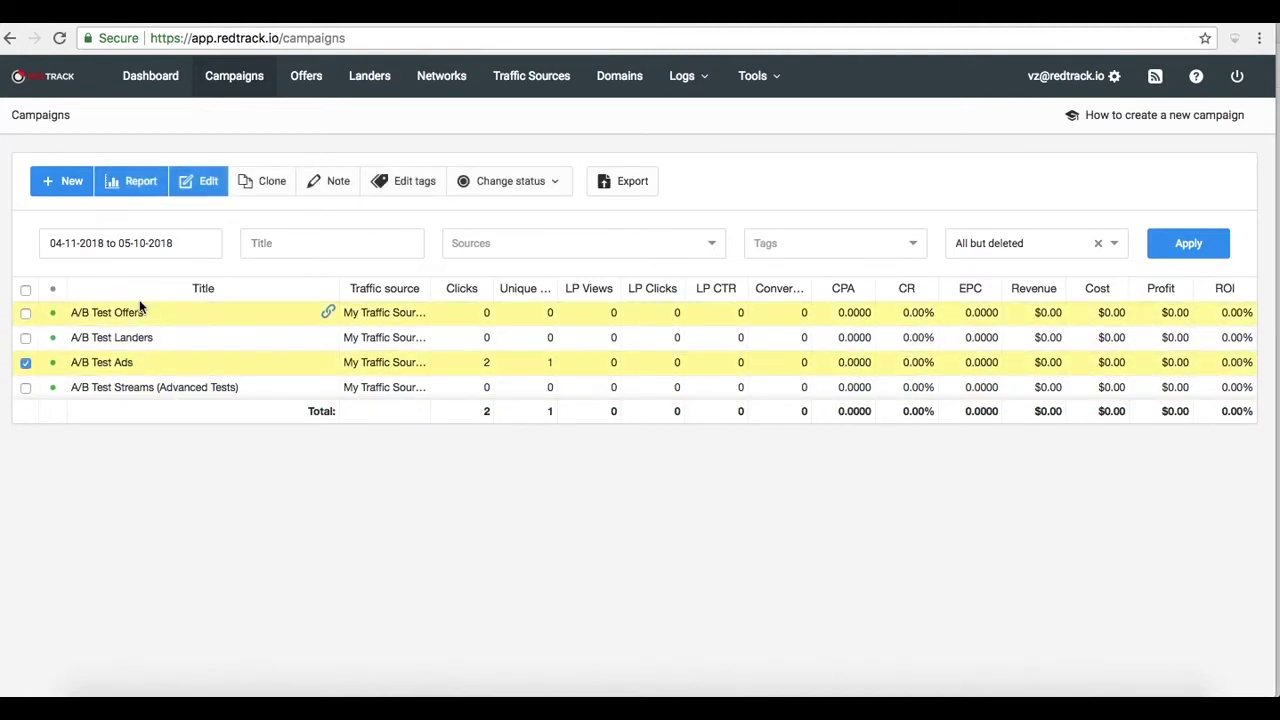
left_click(131, 181)
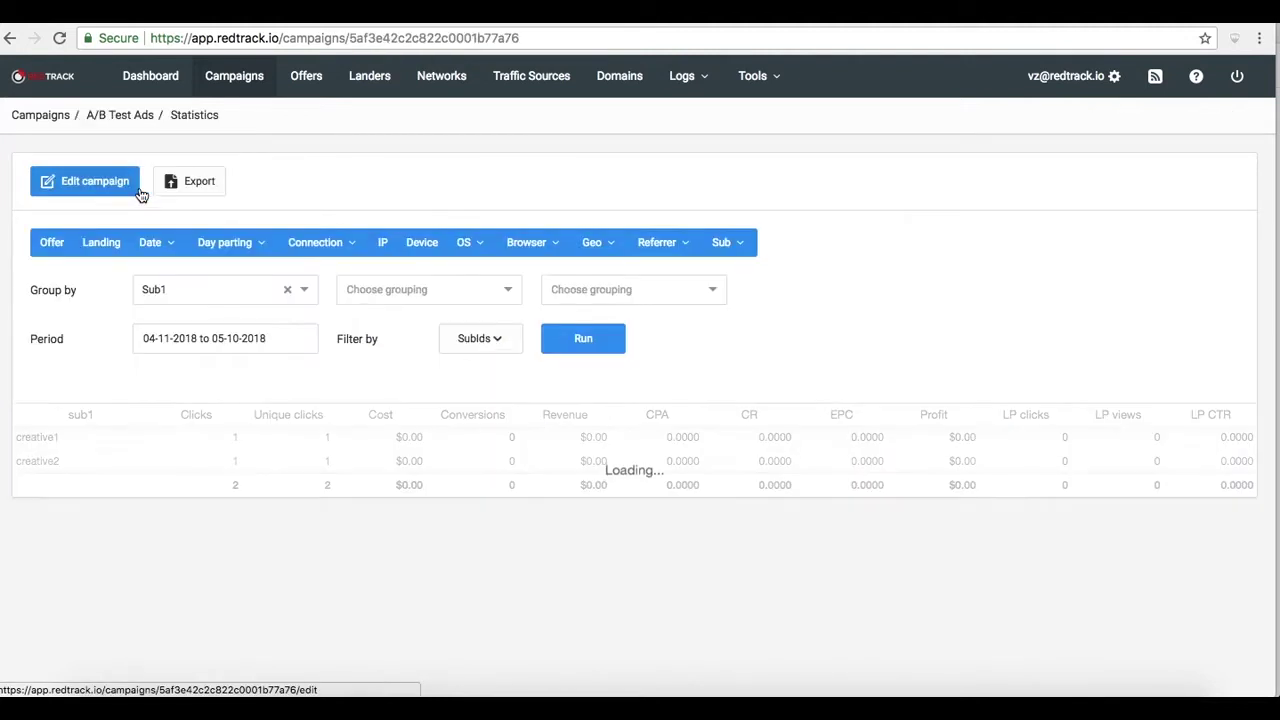
left_click(390, 289)
left_click(396, 341)
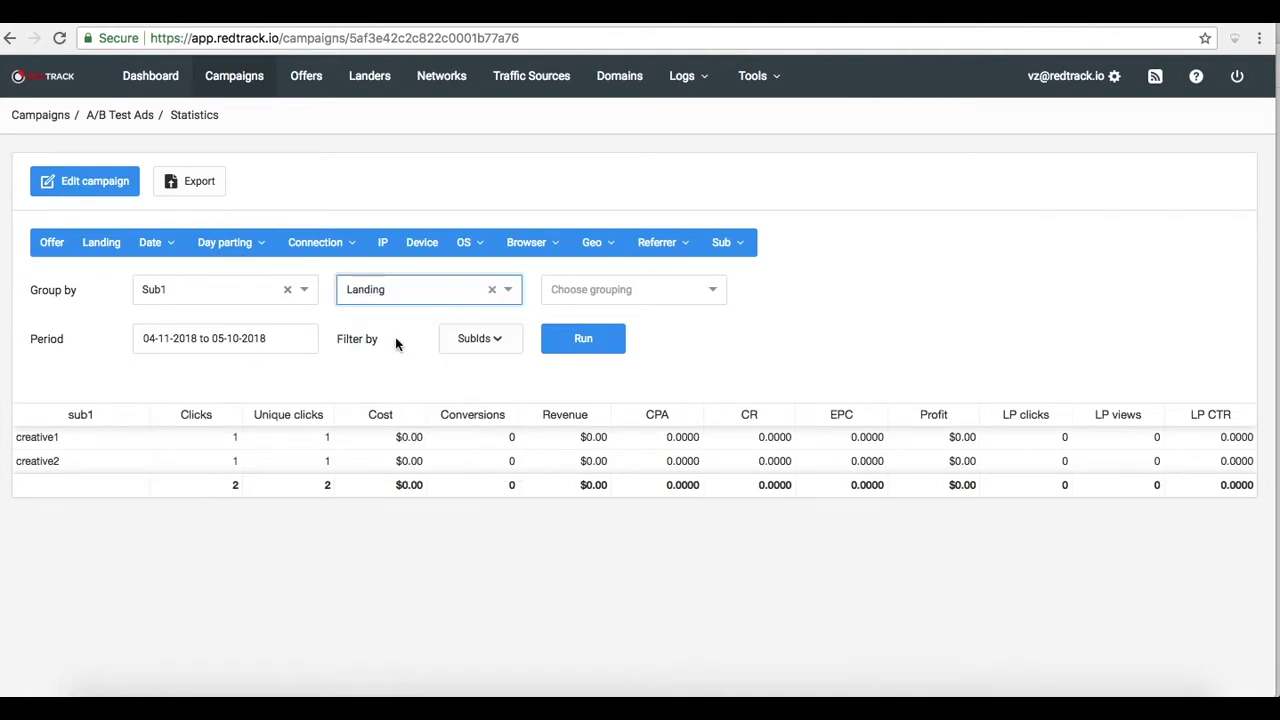
left_click(587, 300)
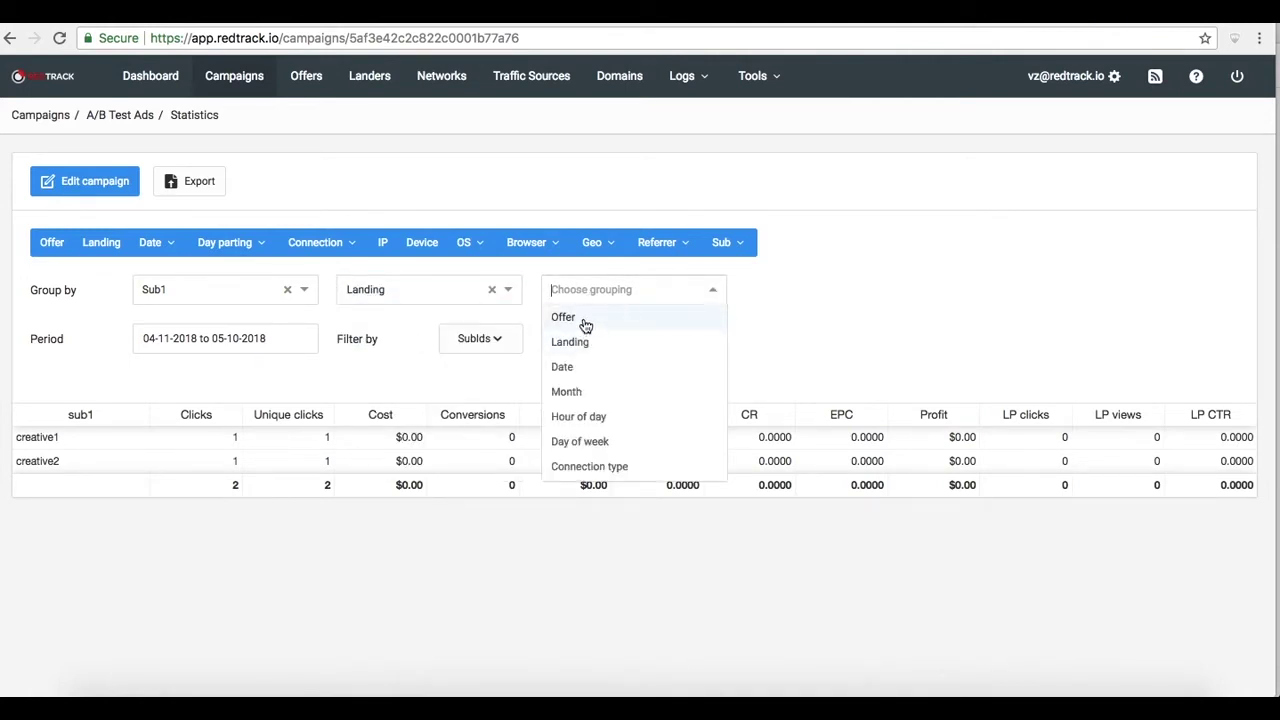
left_click(583, 319)
left_click(590, 345)
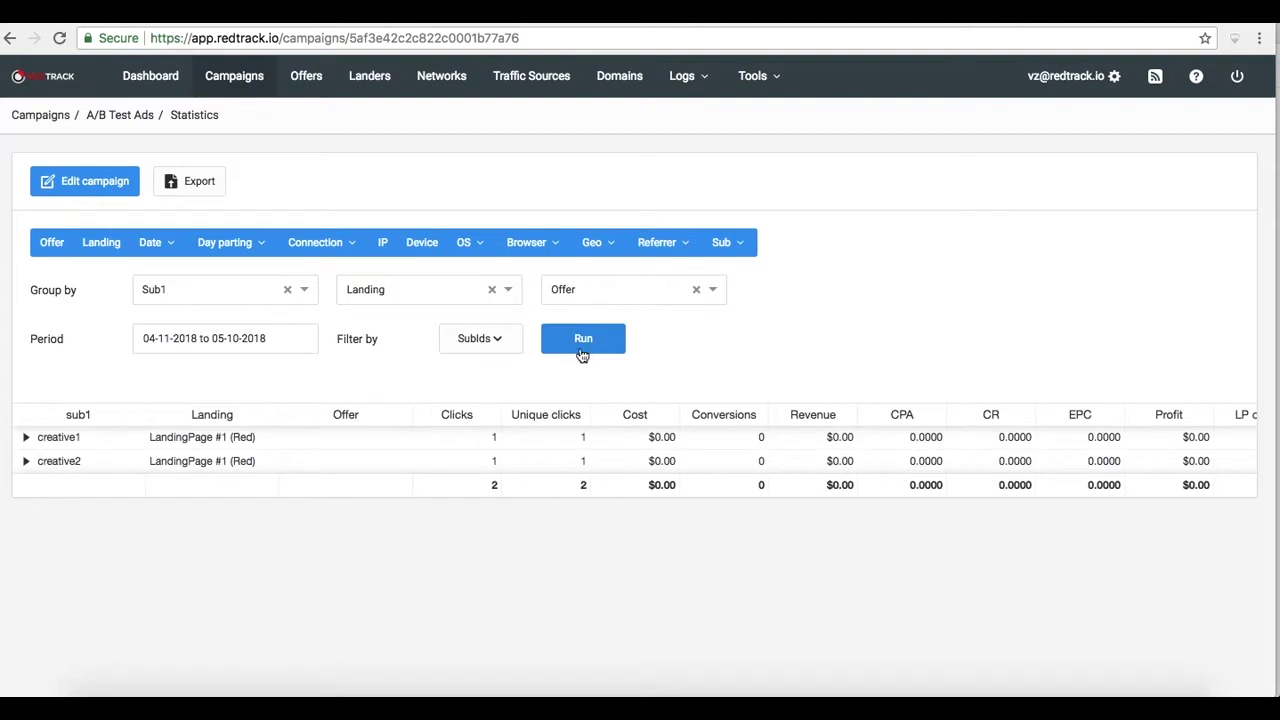
- Expand creative1 and creative2 down to their offers, then return to Campaigns
left_click(27, 438)
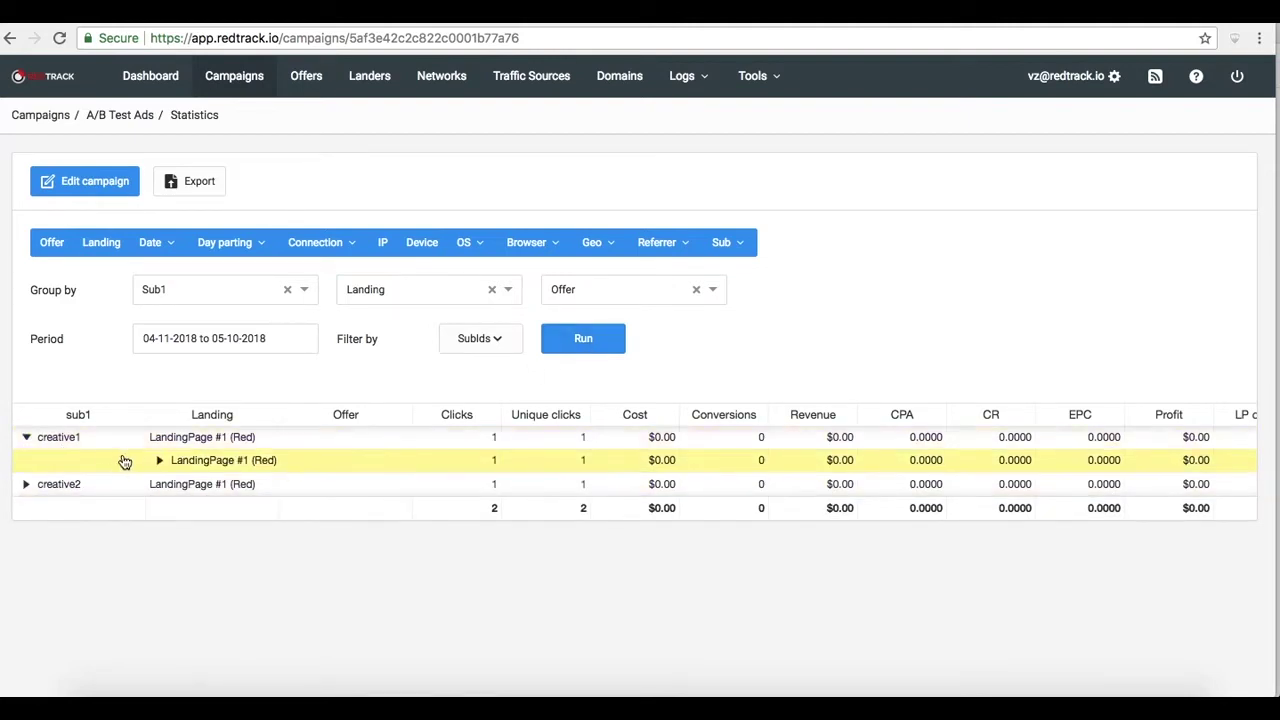
left_click(159, 460)
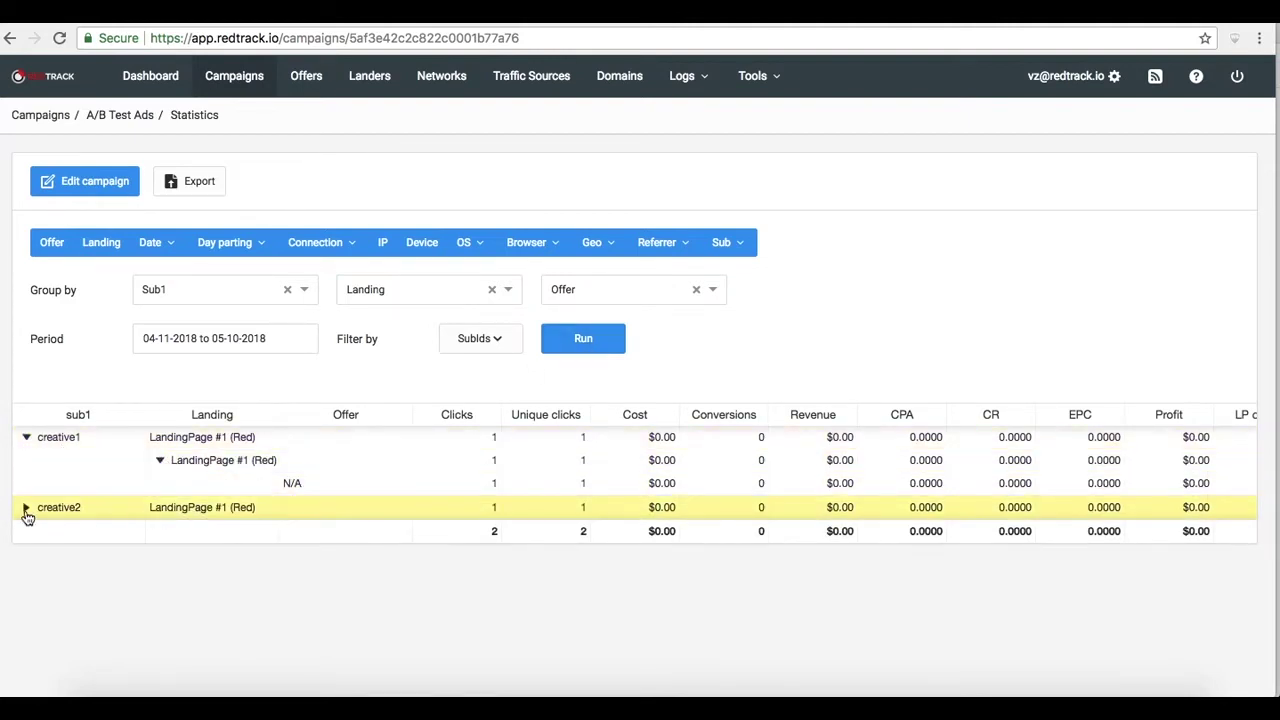
left_click(26, 509)
left_click(158, 532)
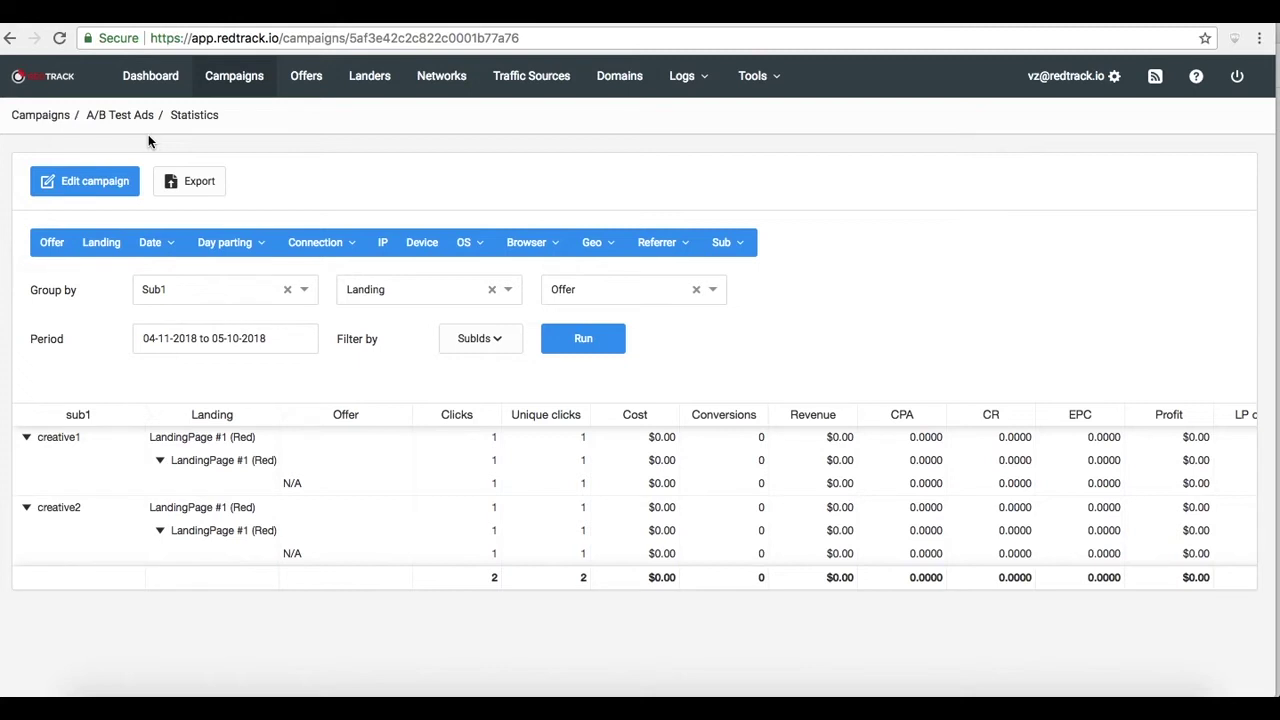
left_click(226, 82)
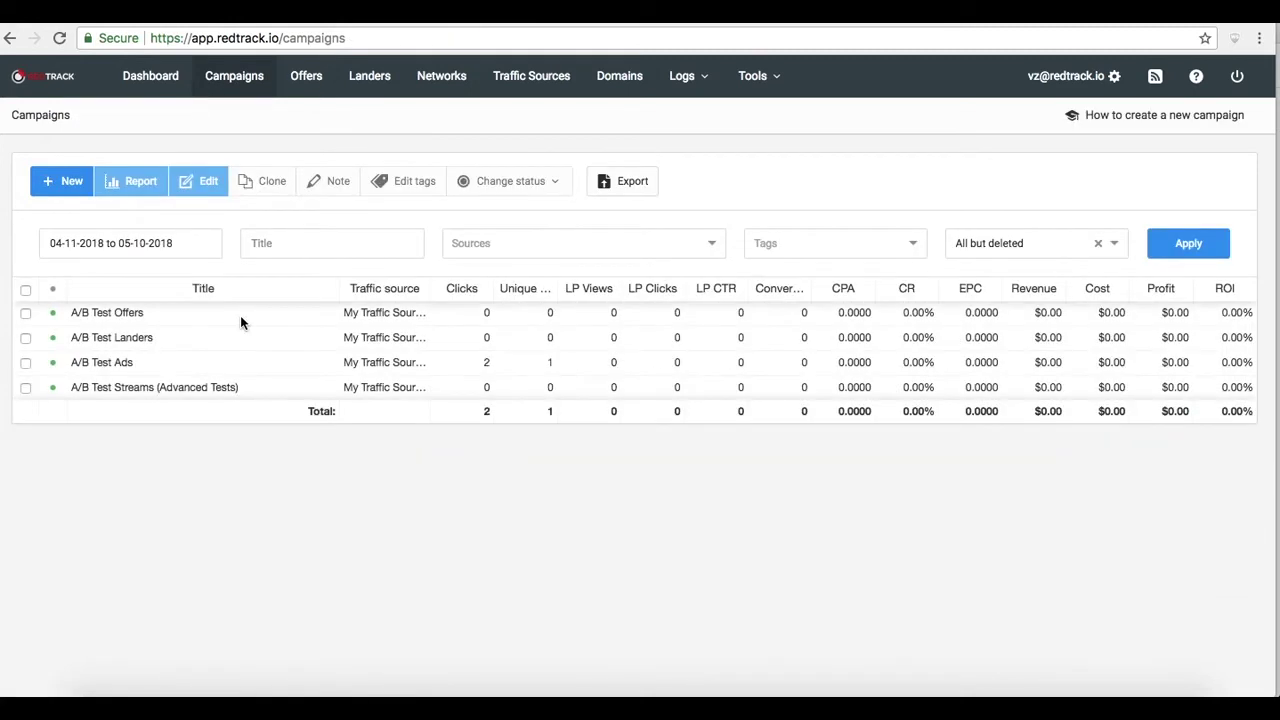